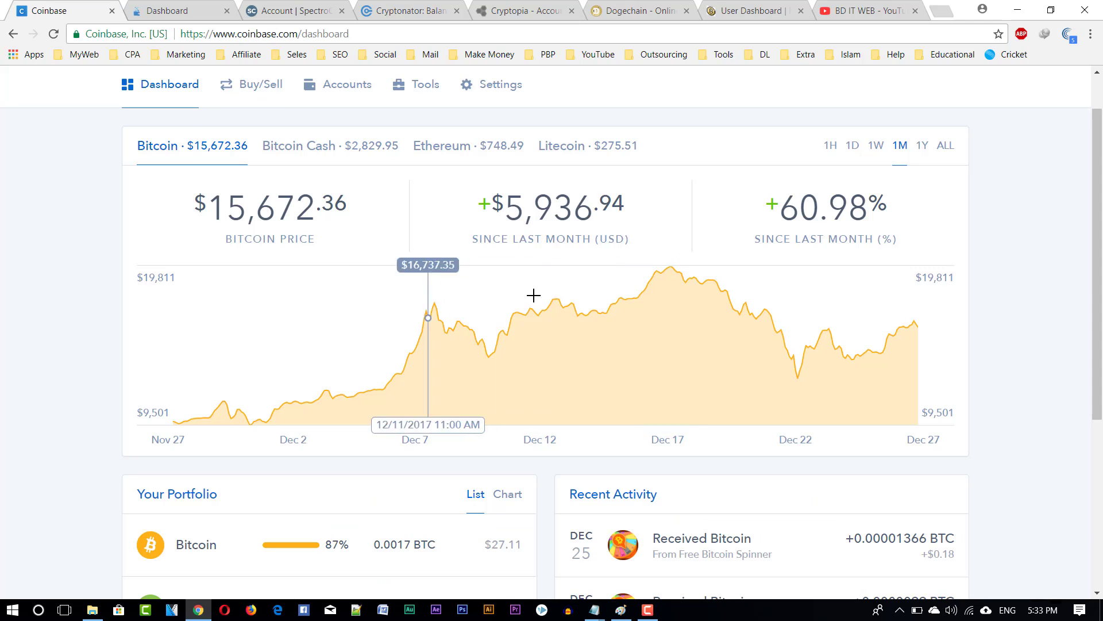
Review the portfolio on the Coinbase dashboard and highlight the Coinbase link in Link List.txt
scroll(475, 291, down, 5)
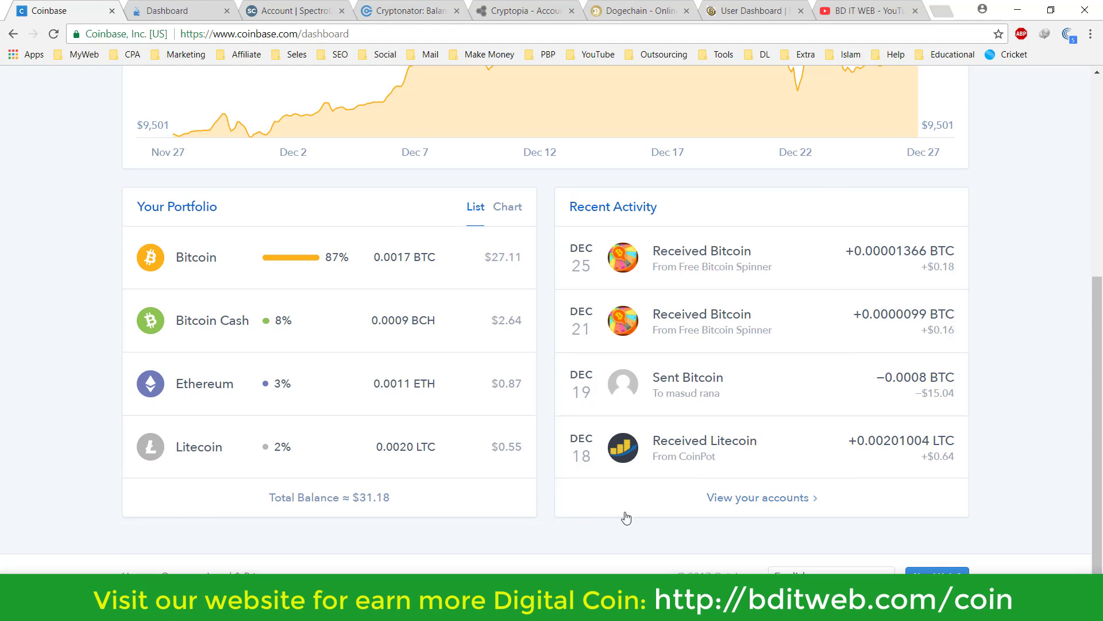
mouse_move(595, 609)
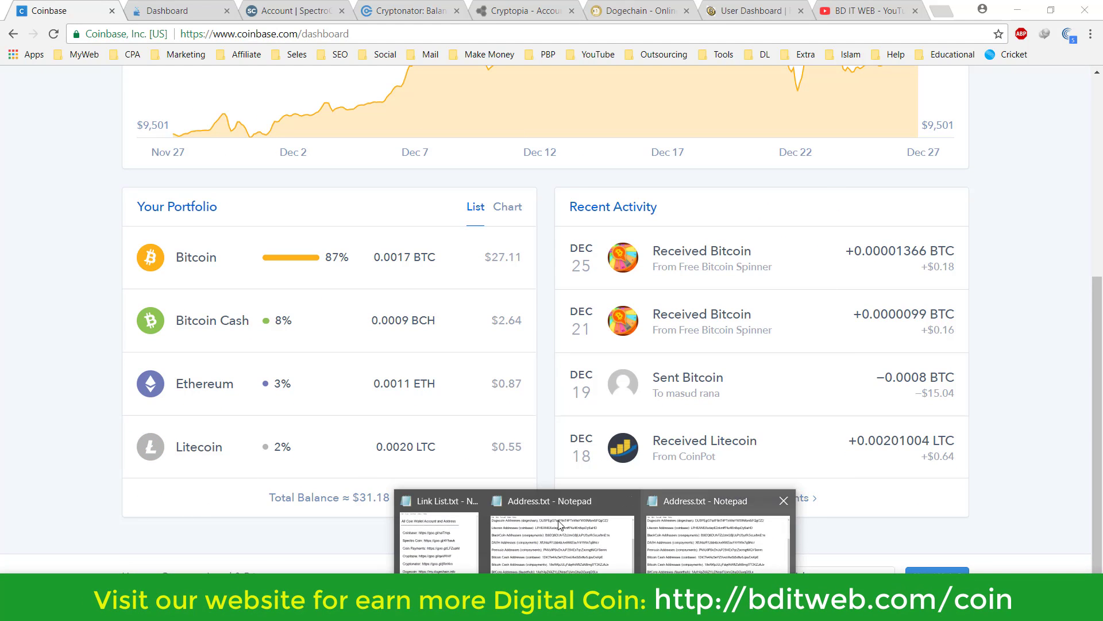
click(443, 540)
double_click(850, 206)
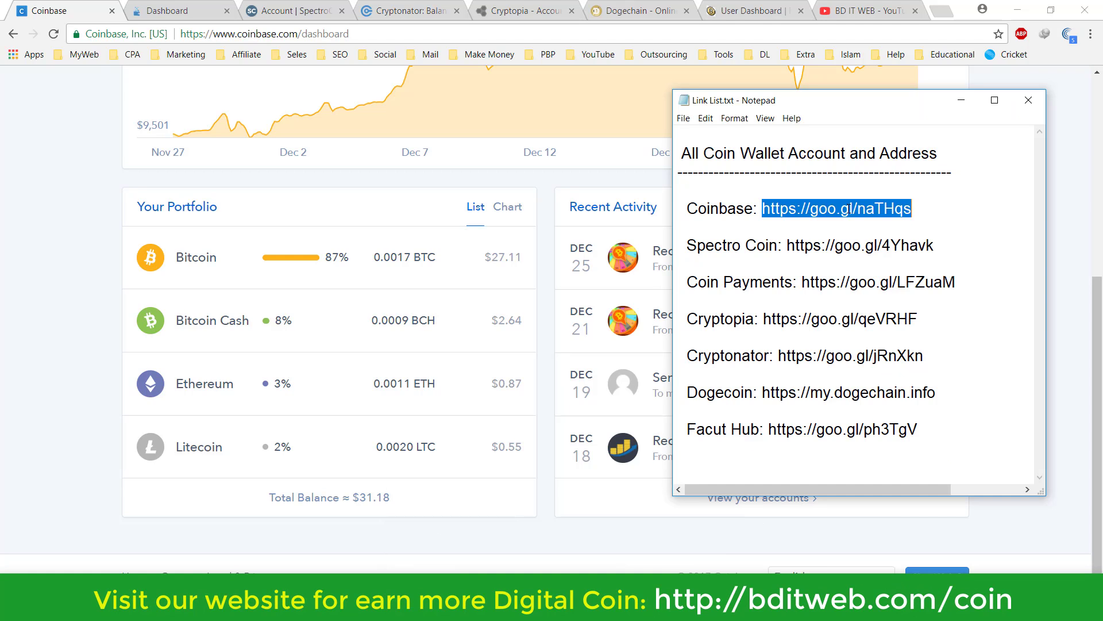
scroll(88, 255, up, 6)
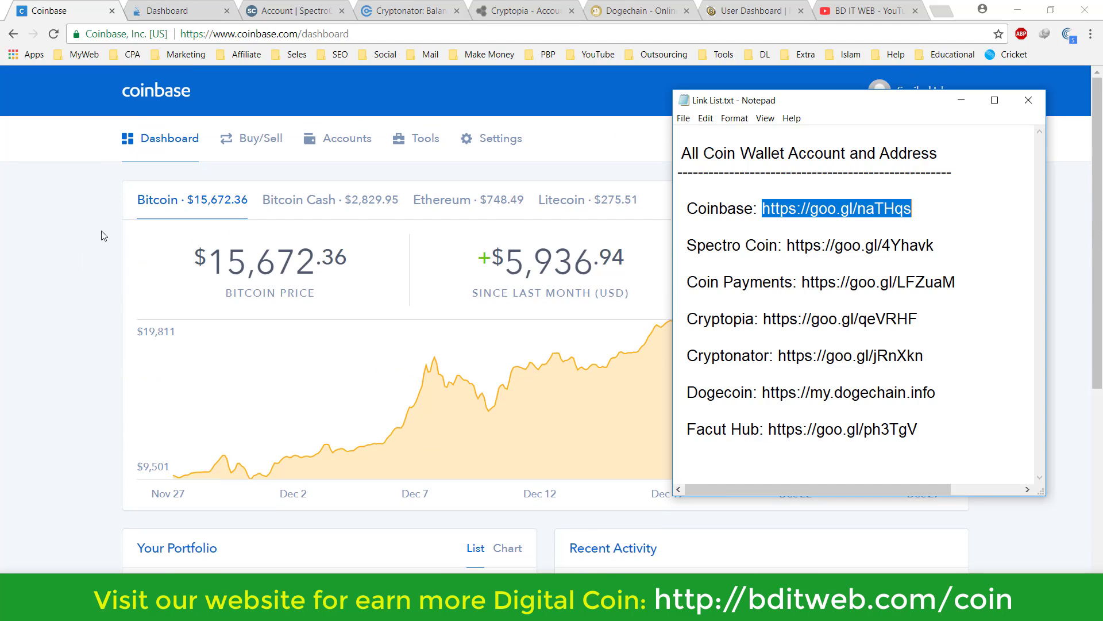
click(80, 237)
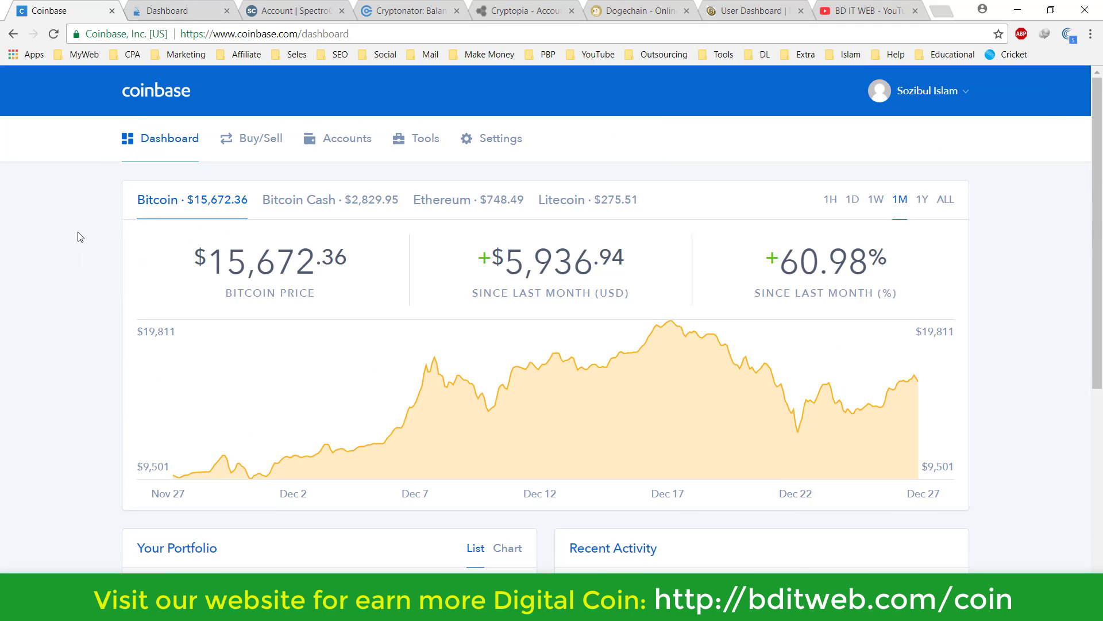
Look through the open wallet sites, including Dogechain, Cryptonator, SpectroCoin and CoinPayments, ending on the Cryptopia balances
click(934, 93)
click(948, 101)
click(637, 11)
click(523, 12)
click(408, 11)
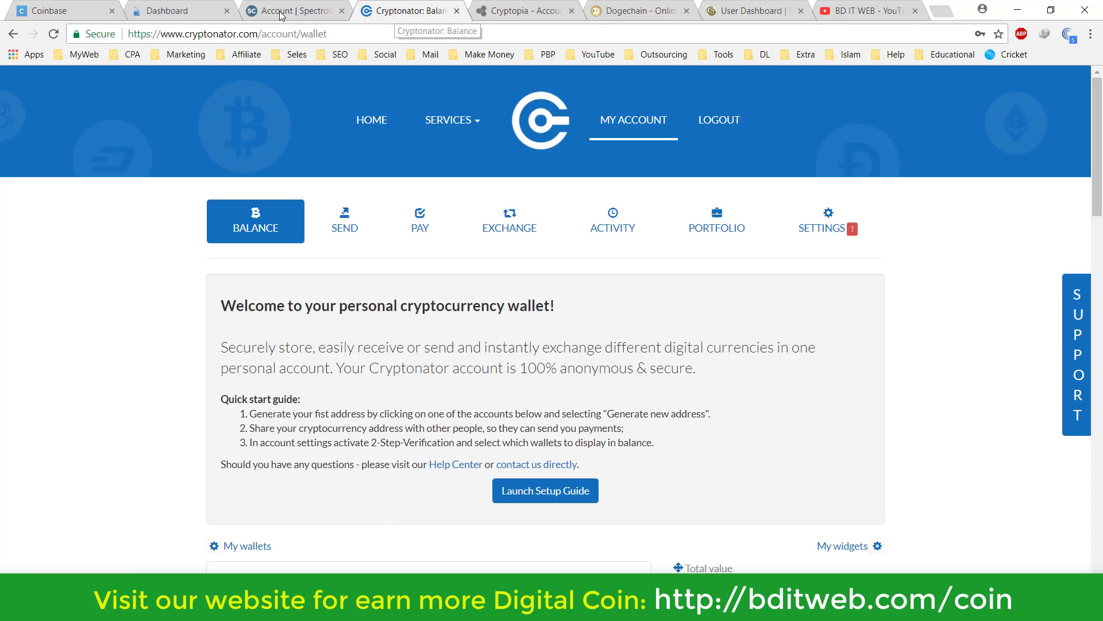
click(294, 13)
click(178, 11)
click(284, 12)
click(400, 9)
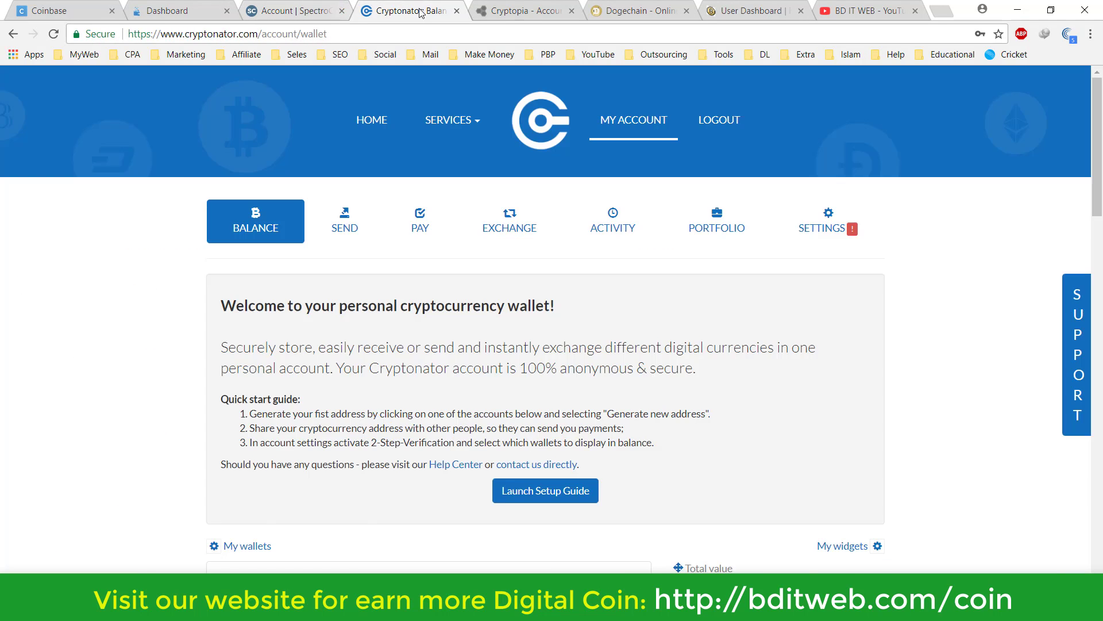
click(524, 12)
Review the Coinbase and Spectro Coin links in Link List.txt and minimise the note
mouse_move(640, 610)
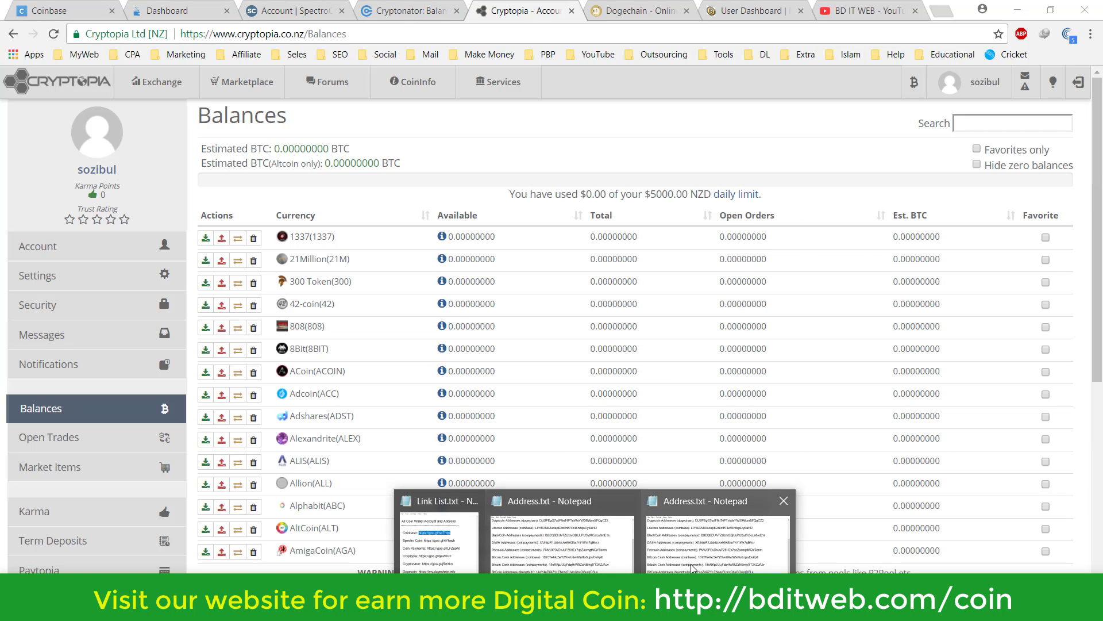
click(561, 534)
click(713, 208)
double_click(712, 208)
double_click(715, 245)
double_click(836, 208)
click(850, 256)
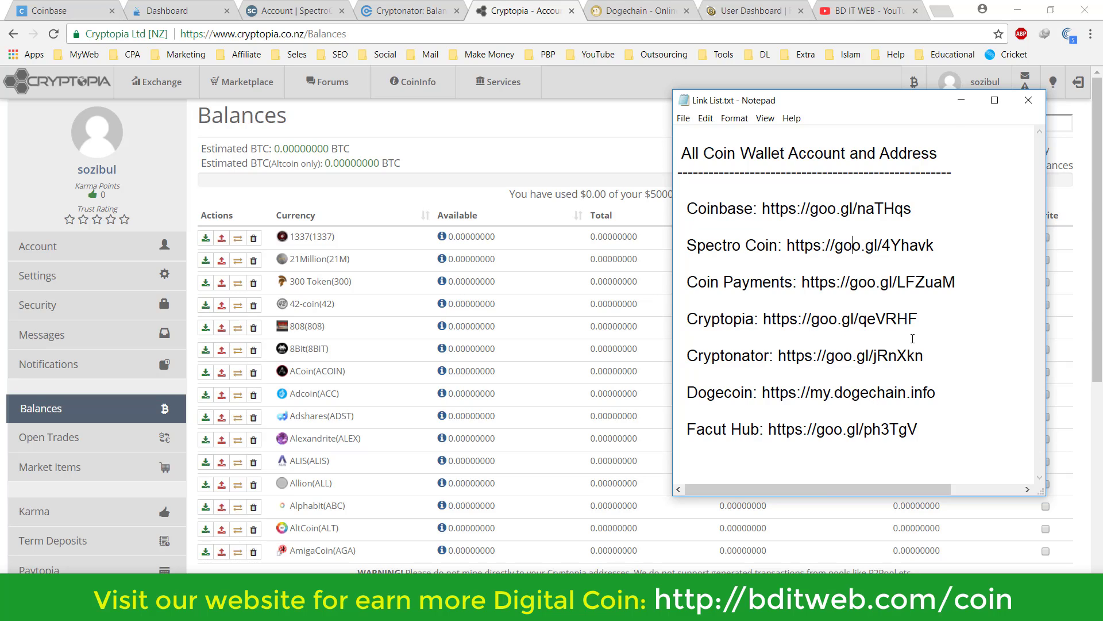
click(961, 100)
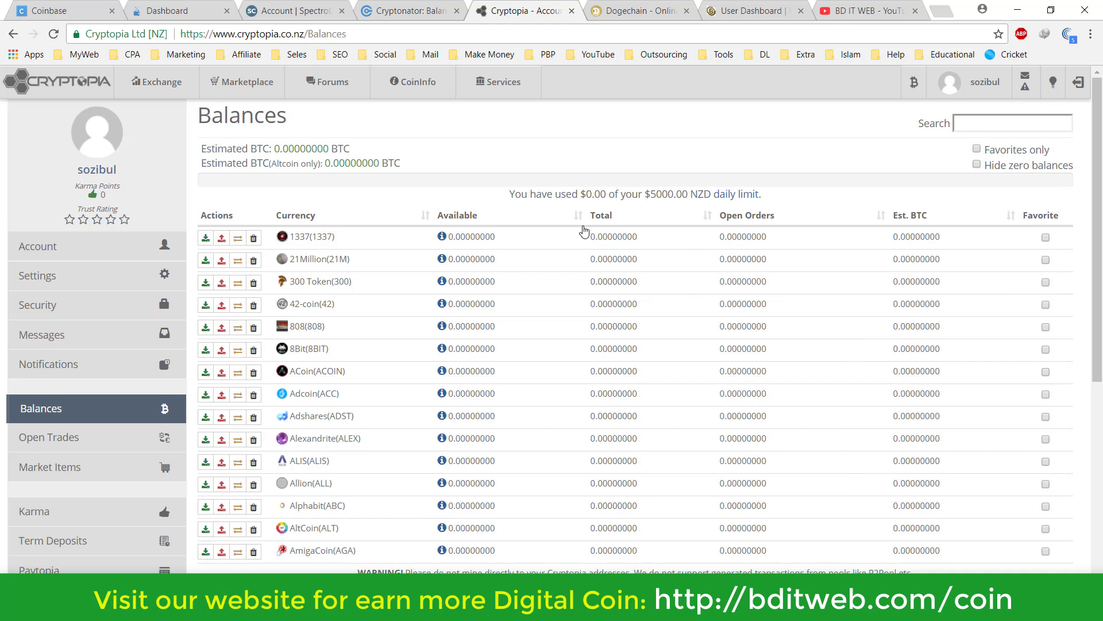
Go to the wallet address list on Coinbase and show the addresses of the ETH Wallet
click(61, 8)
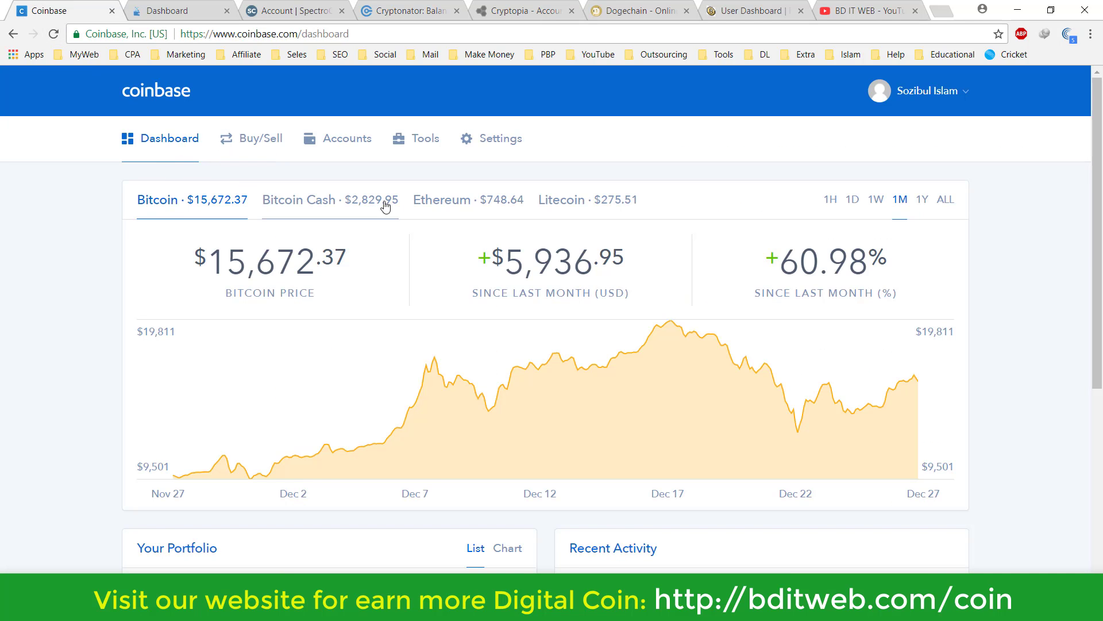
click(423, 150)
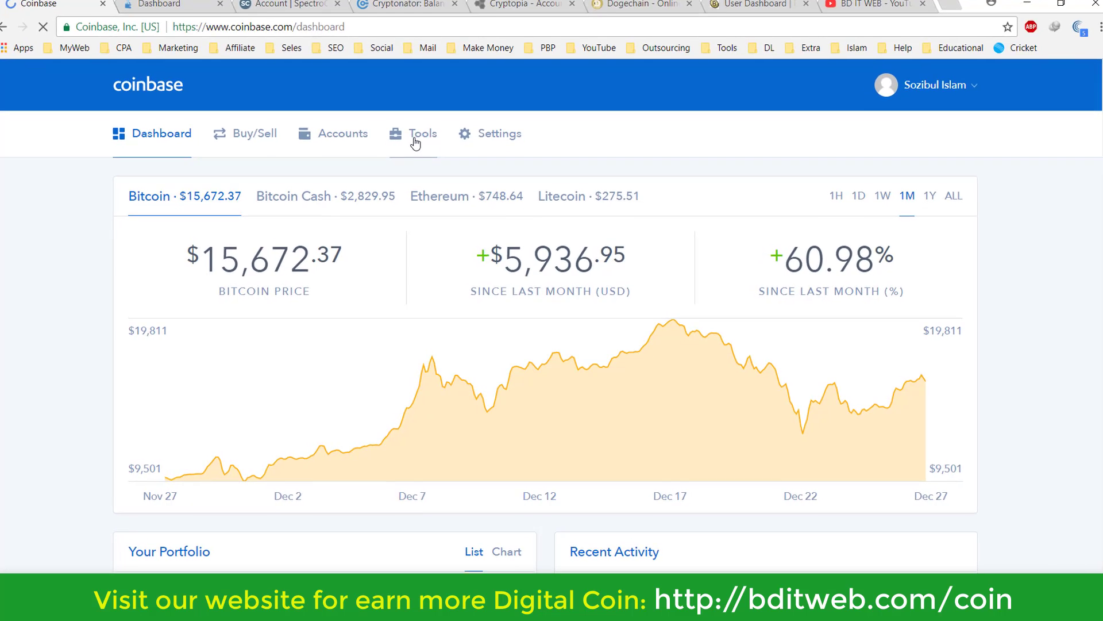
scroll(295, 197, down, 1)
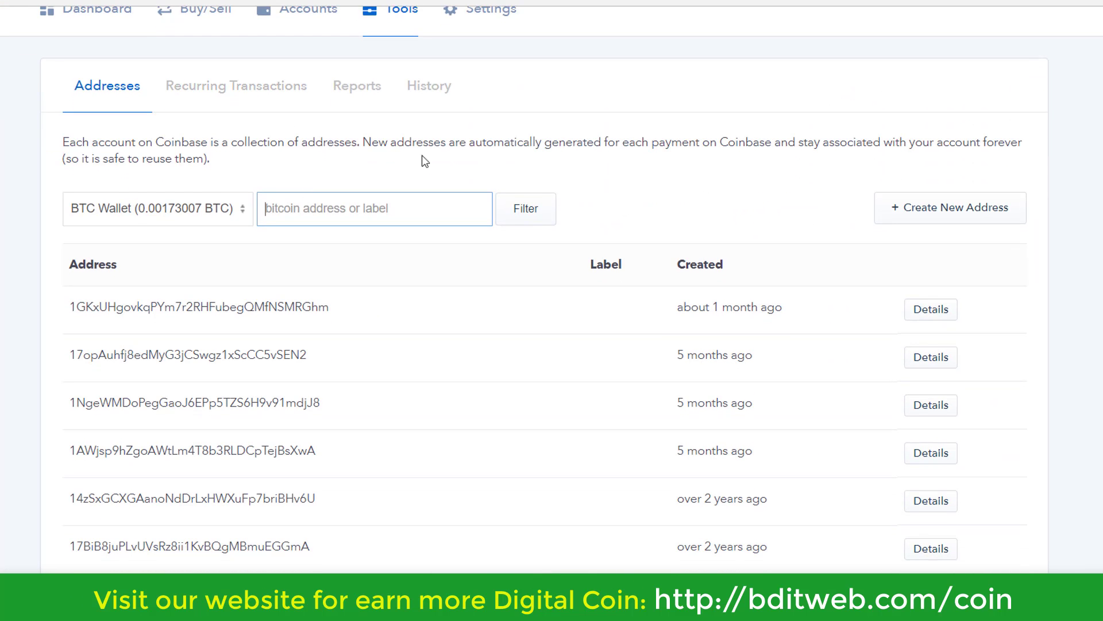
click(127, 215)
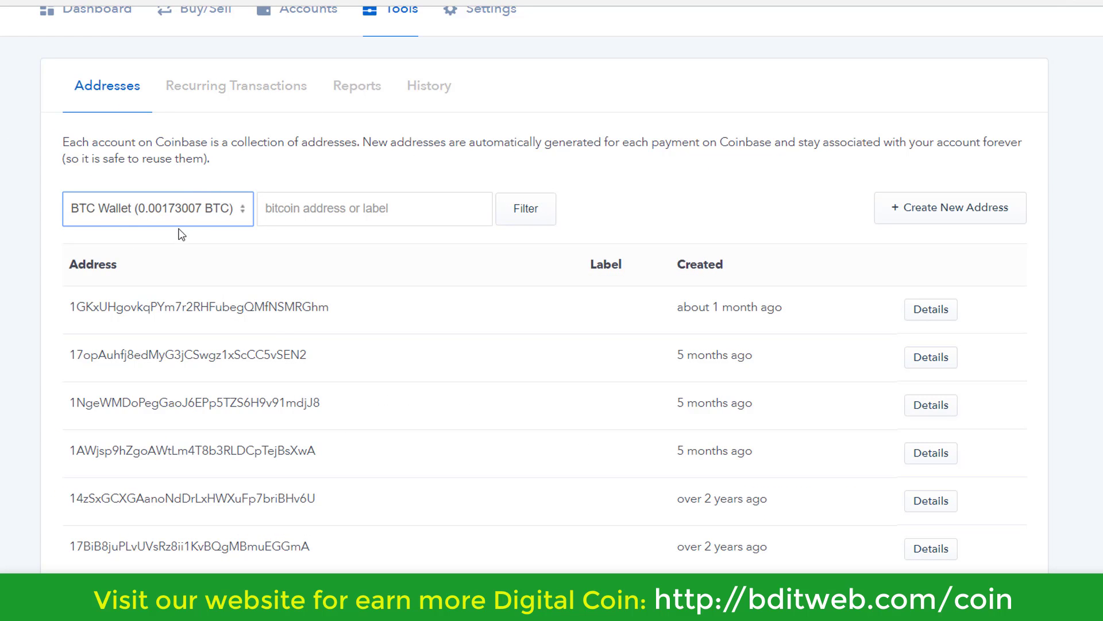
click(190, 217)
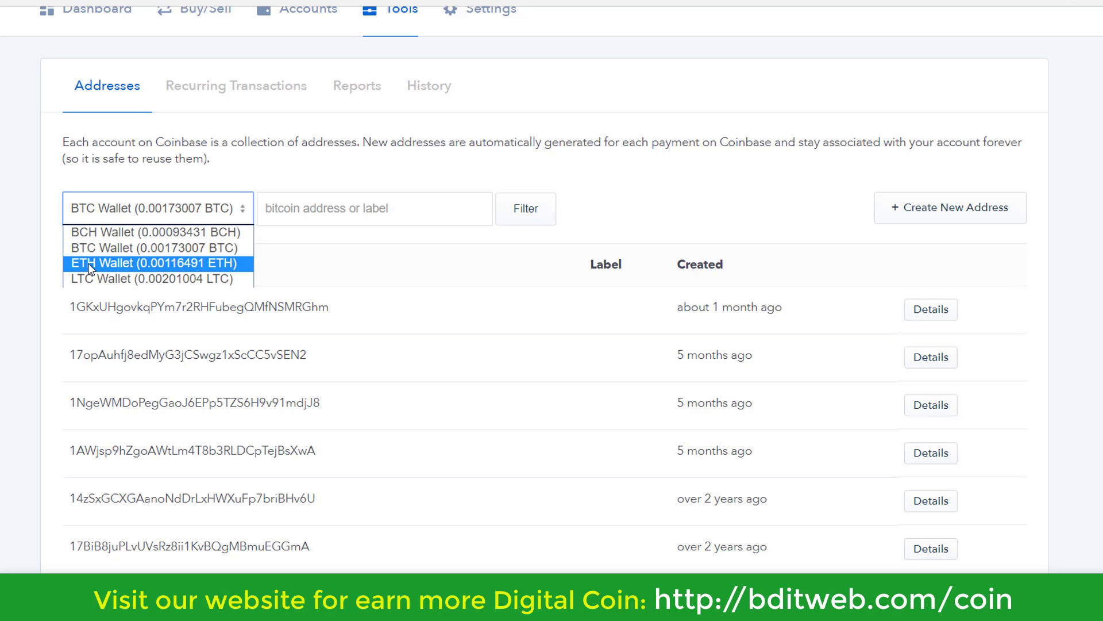
click(133, 263)
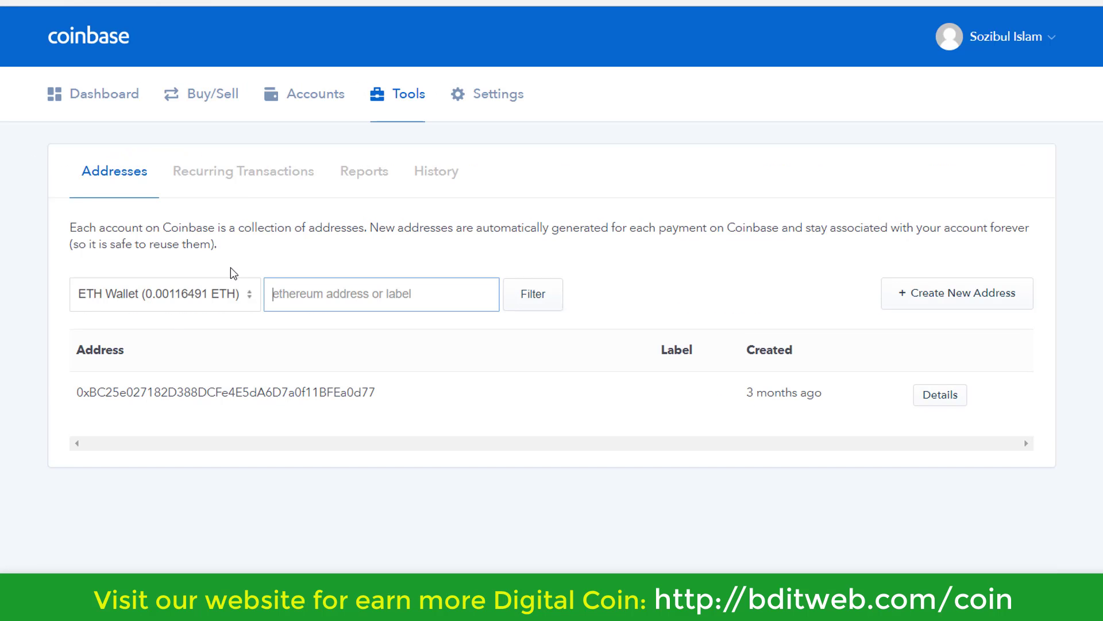
Create a new address for the ETH Wallet and select it in the address list
double_click(236, 394)
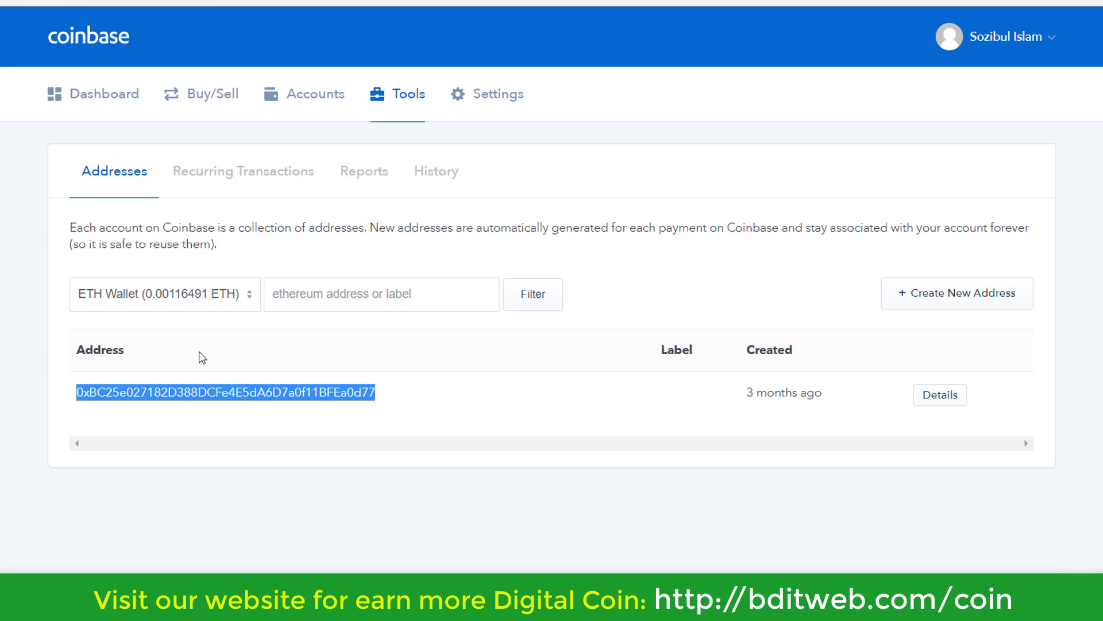
click(281, 396)
double_click(280, 396)
click(184, 303)
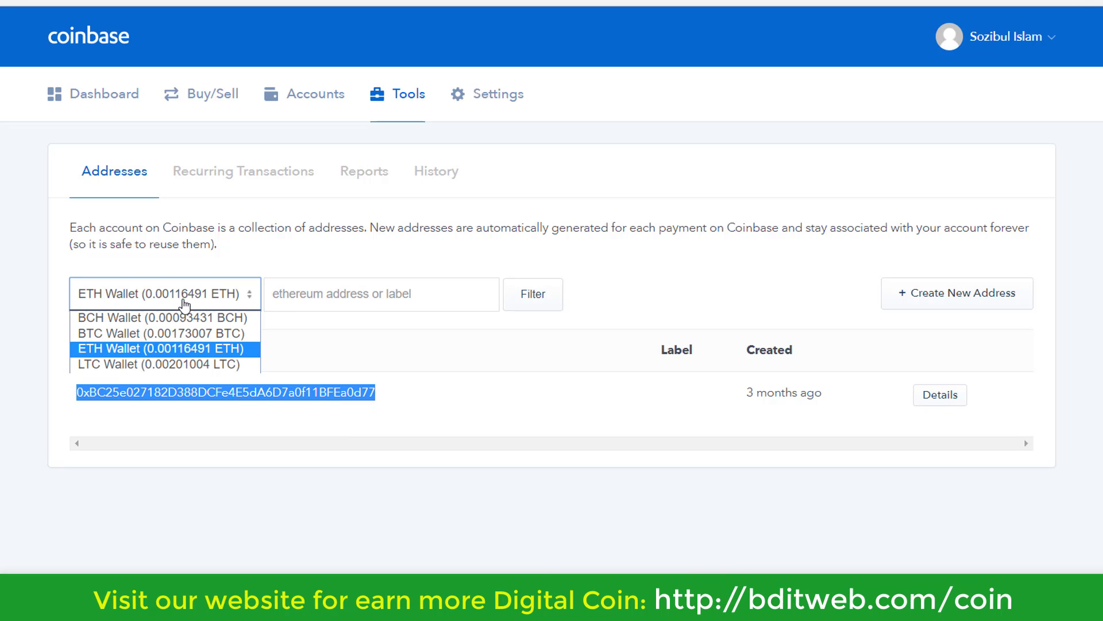
click(159, 349)
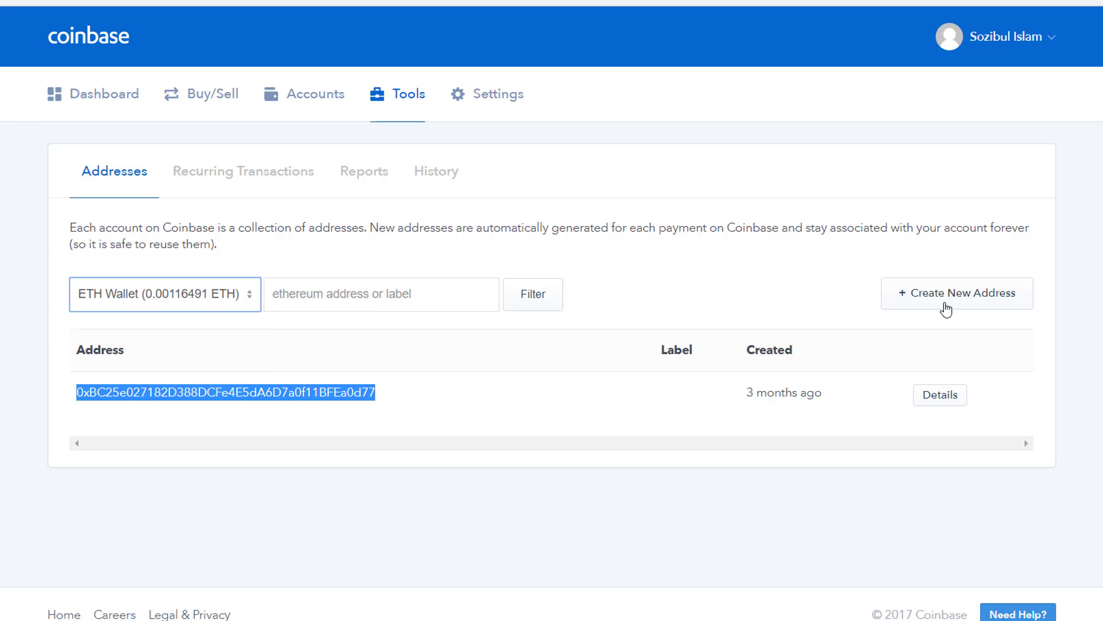
click(996, 296)
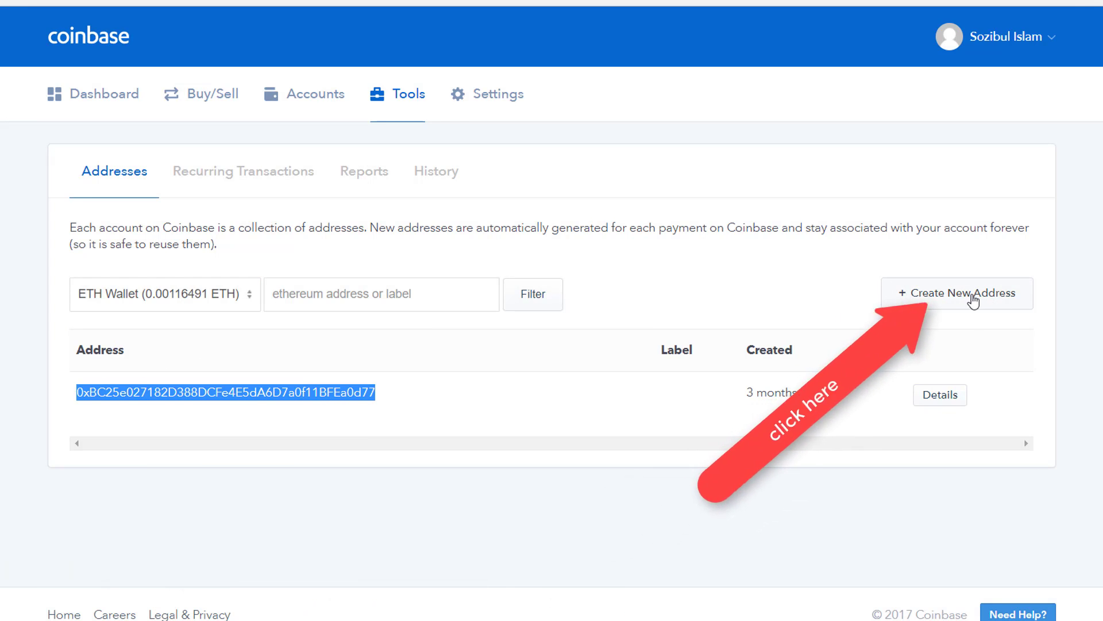
double_click(316, 398)
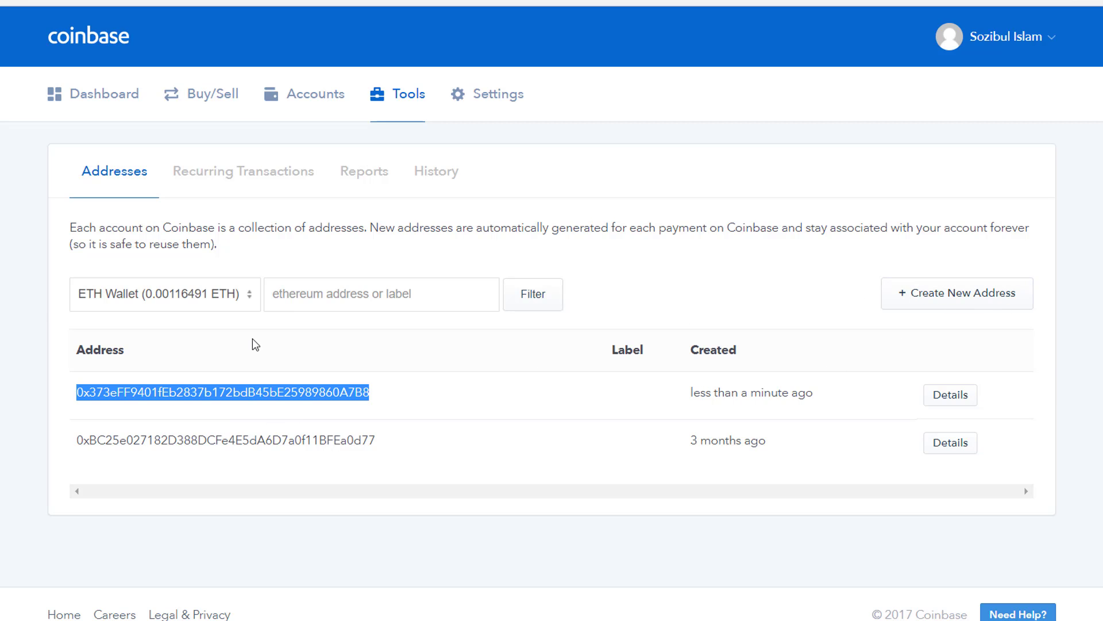
Show the LTC Wallet's addresses and select the first three in turn
click(147, 296)
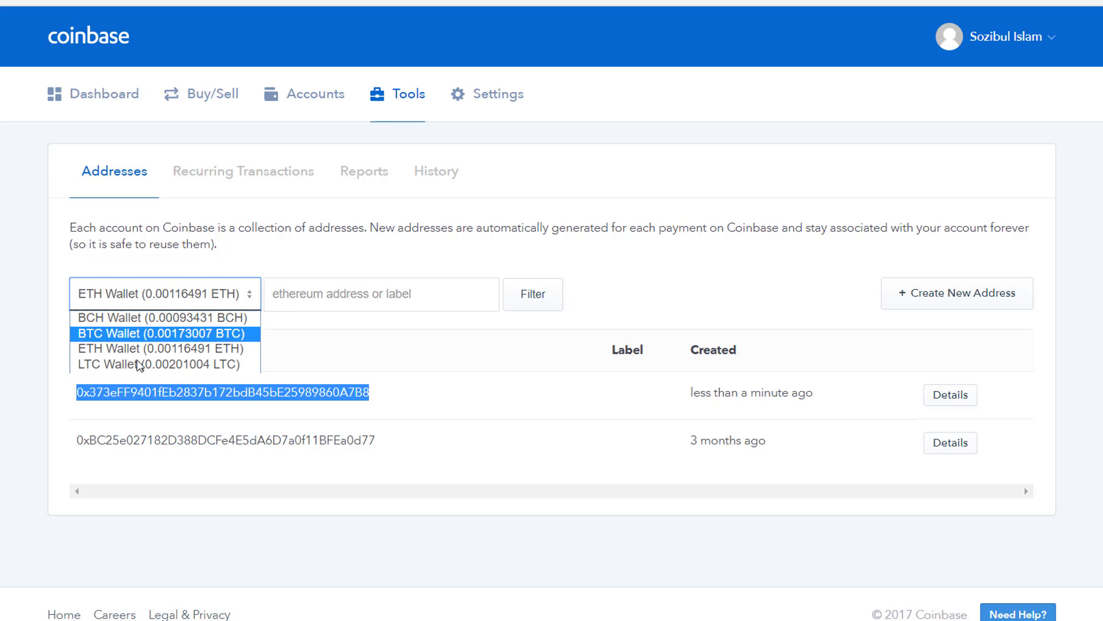
click(173, 364)
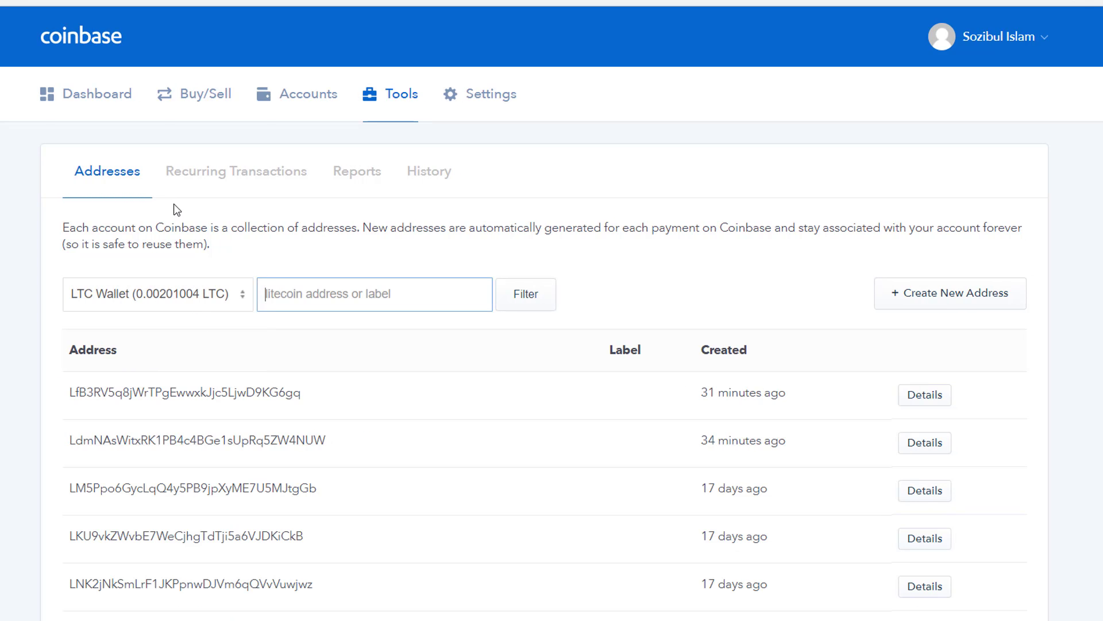
scroll(172, 287, down, 1)
scroll(509, 288, up, 1)
double_click(250, 396)
double_click(259, 443)
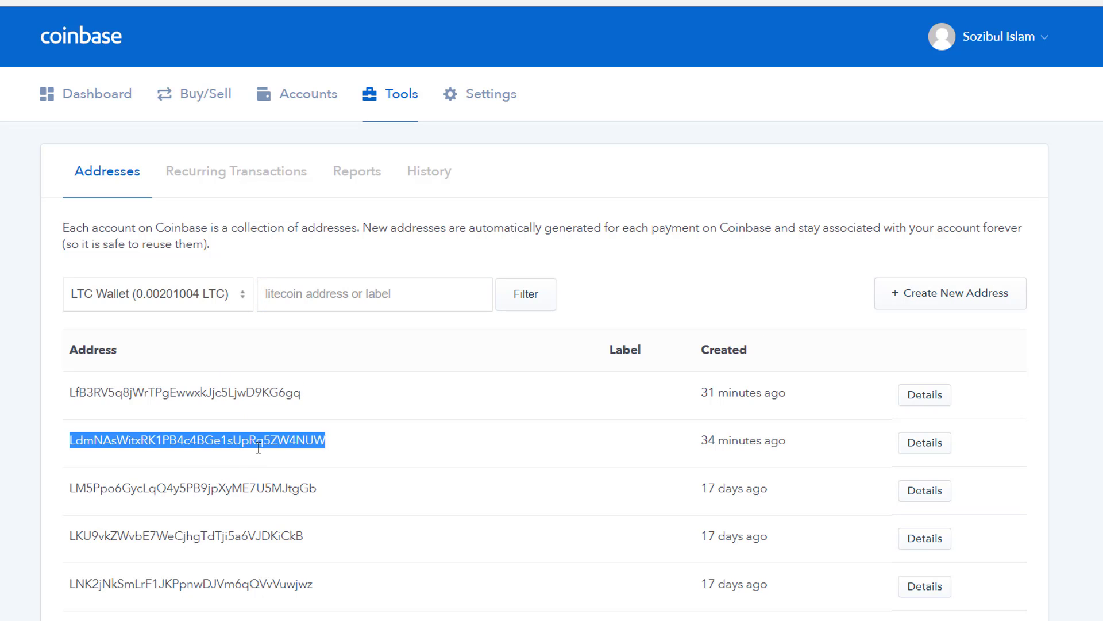
double_click(262, 492)
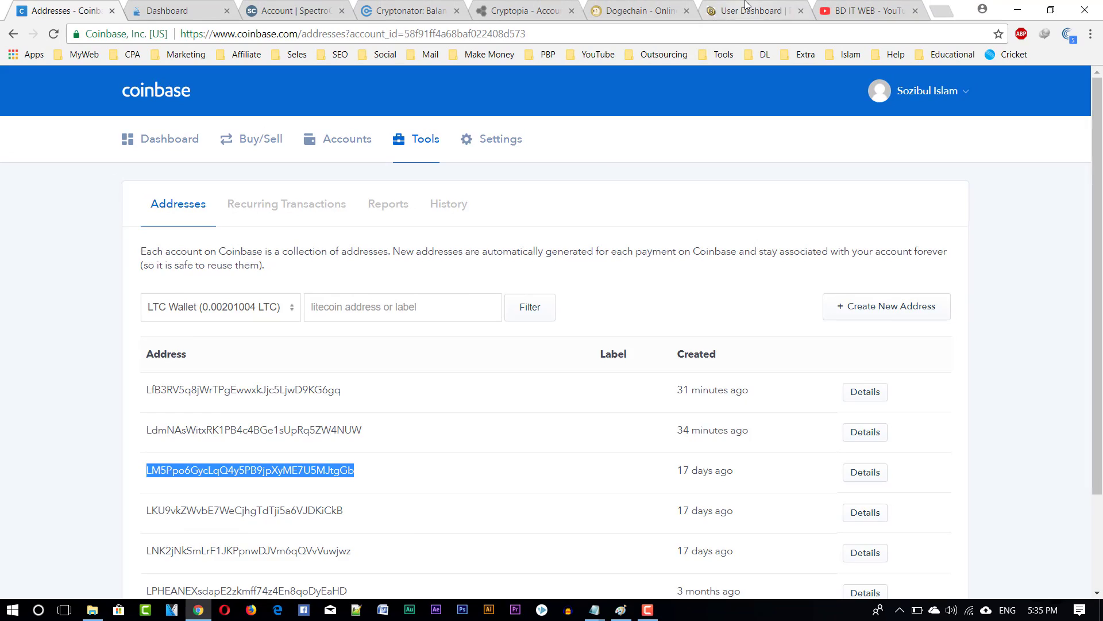
Switch to the CoinPayments dashboard and highlight the Coin Payments link in Link List.txt
click(178, 10)
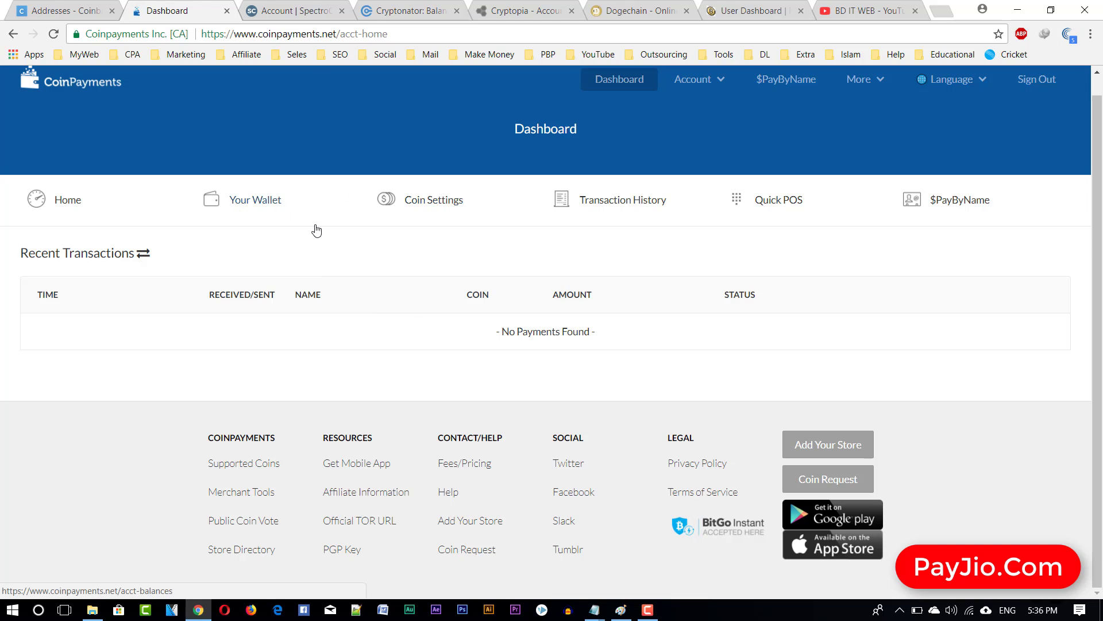
mouse_move(596, 613)
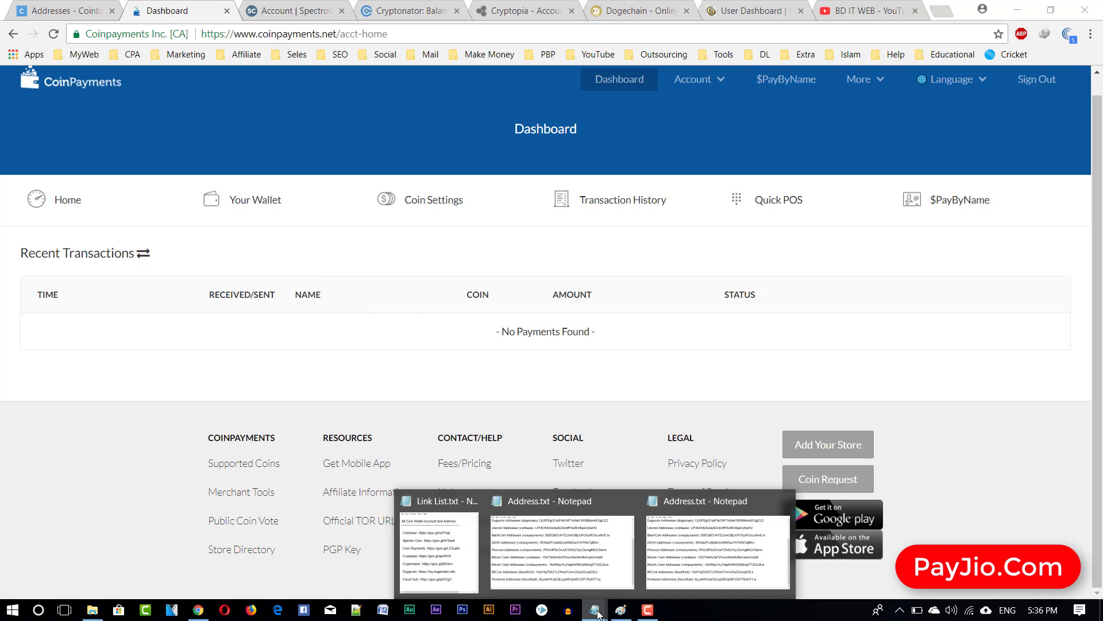
mouse_move(664, 513)
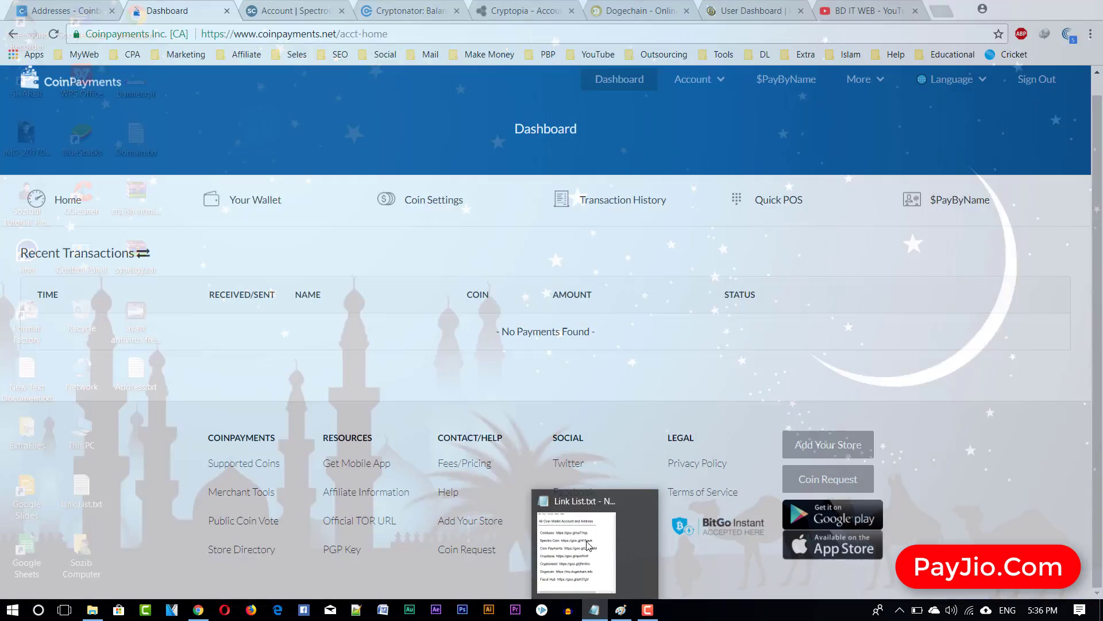
click(595, 546)
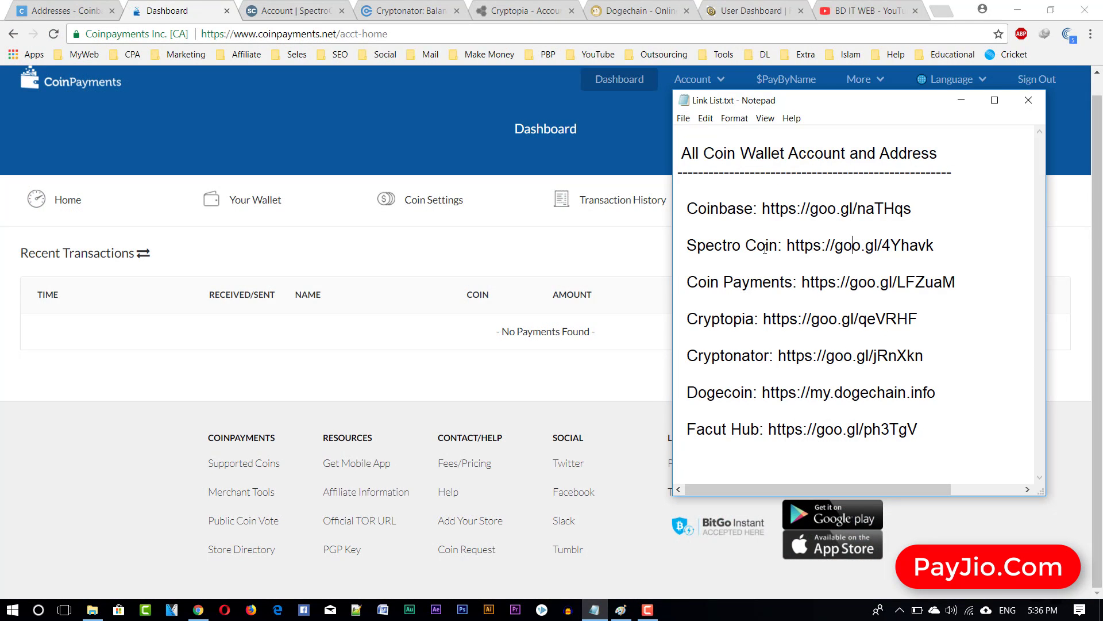
drag(691, 289, 936, 288)
click(957, 283)
click(429, 138)
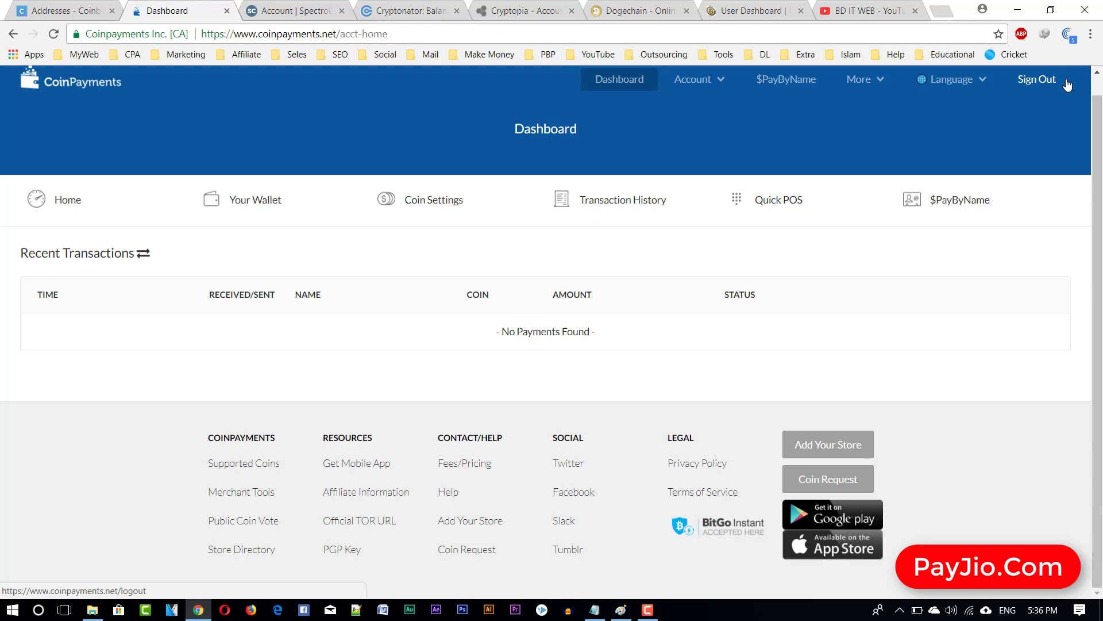
Open the coin wallets page on CoinPayments and browse the list of available coins
scroll(692, 110, up, 1)
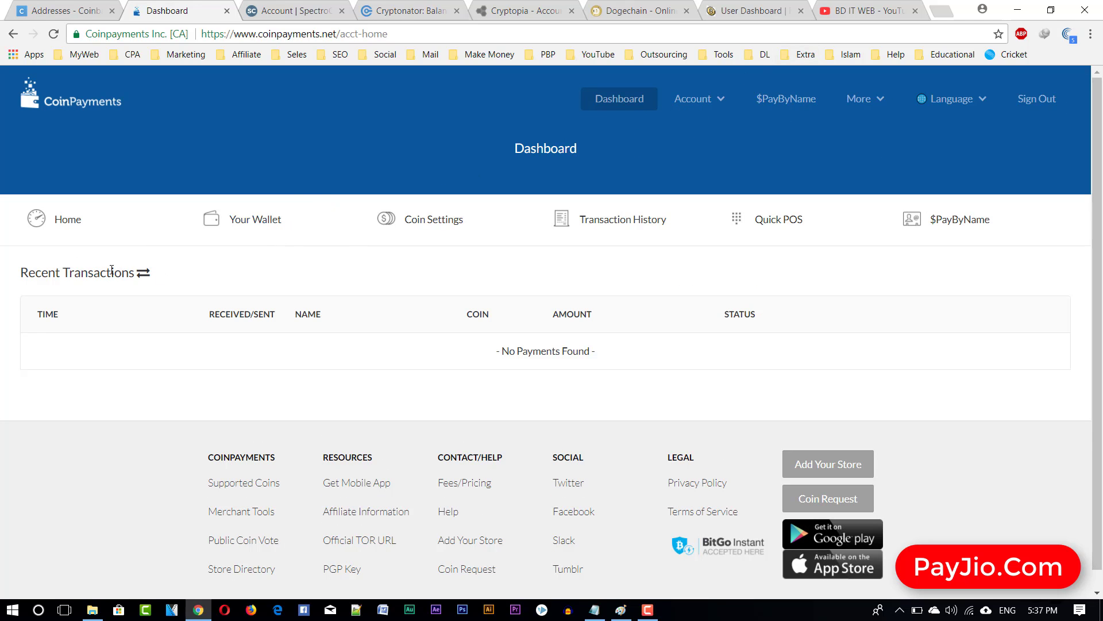
click(260, 227)
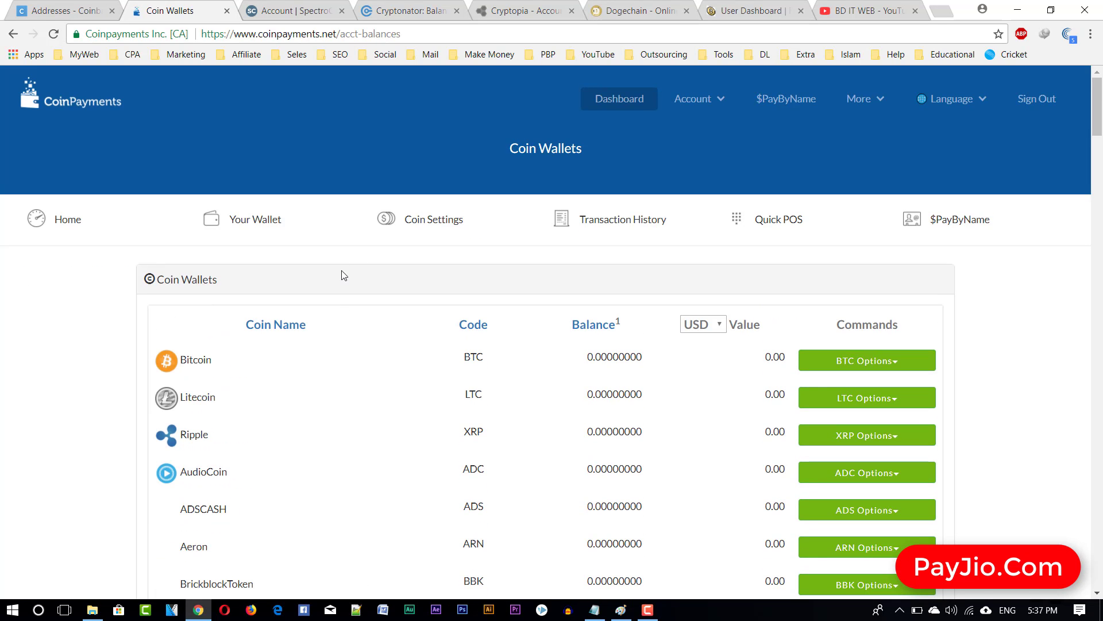
scroll(337, 330, down, 20)
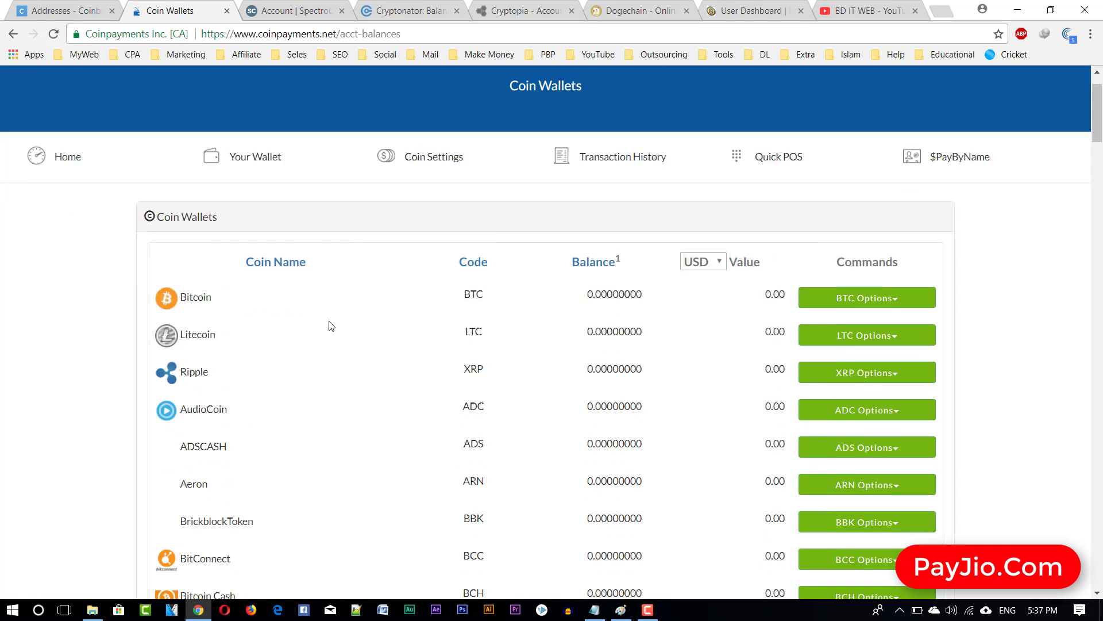
scroll(365, 458, down, 20)
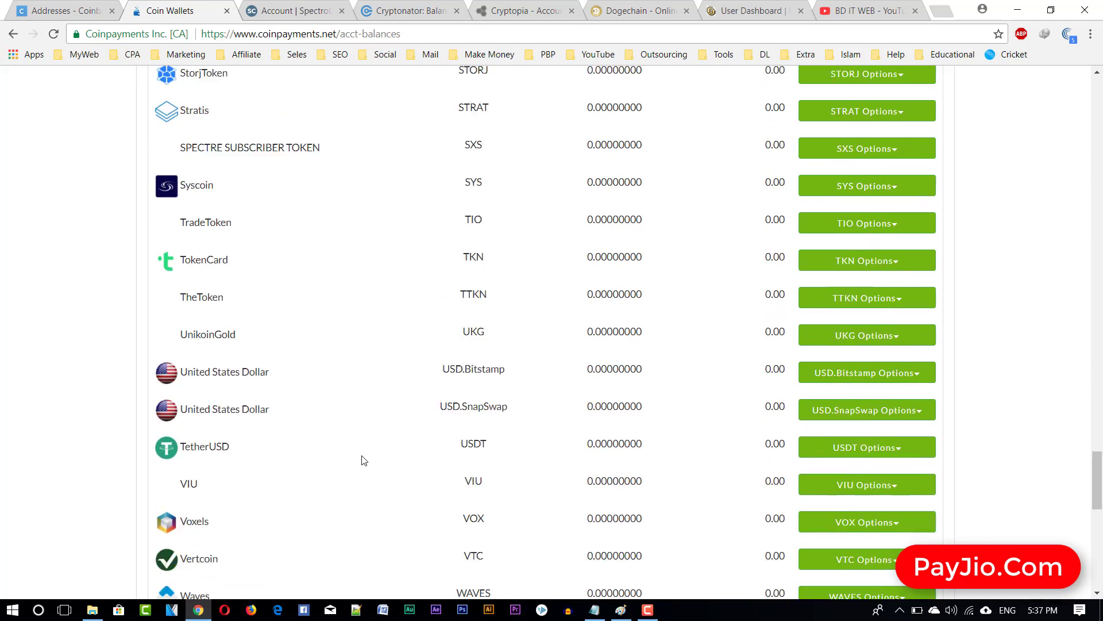
scroll(379, 450, up, 20)
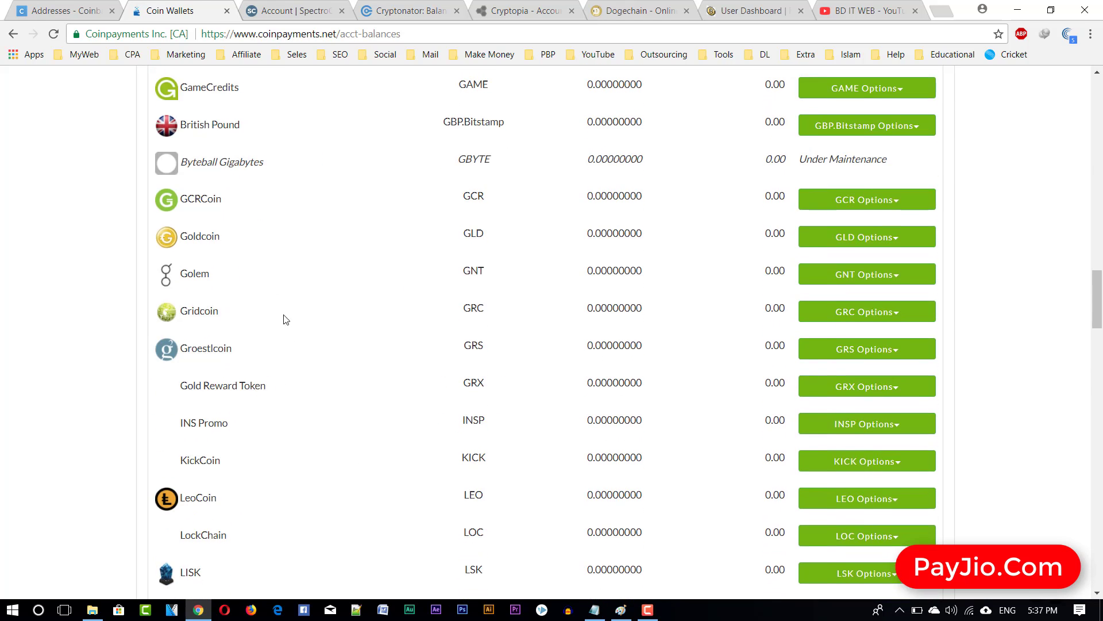
Return to the start of the coin list and review the entries from Bitcoin down to BlackCoin and the additional Bitcoin entries
scroll(258, 310, up, 6)
scroll(266, 344, up, 20)
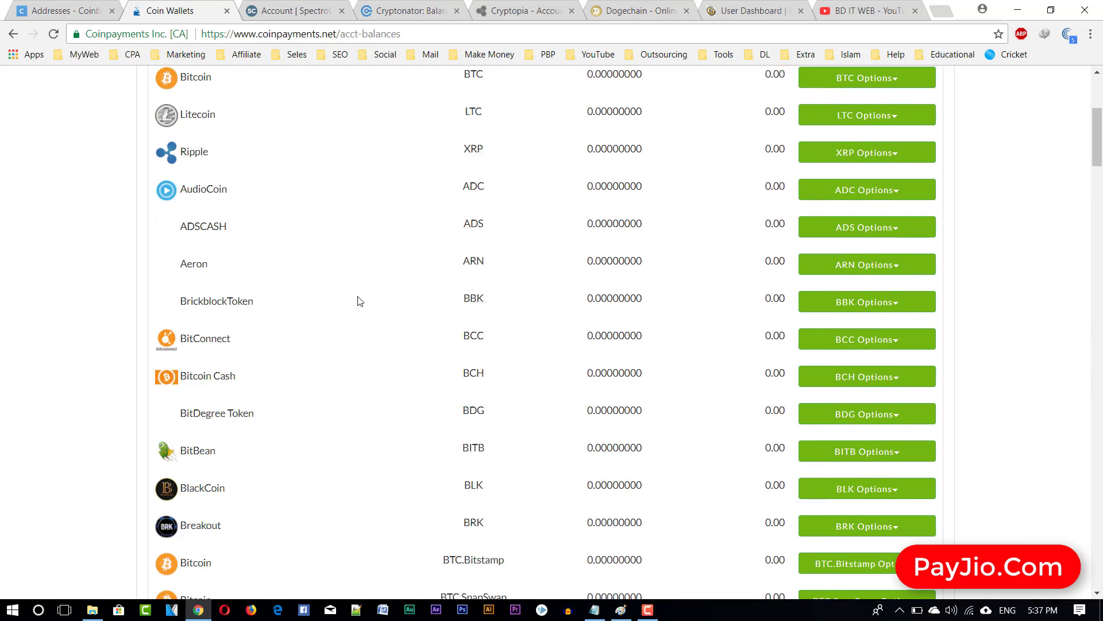
scroll(198, 210, up, 4)
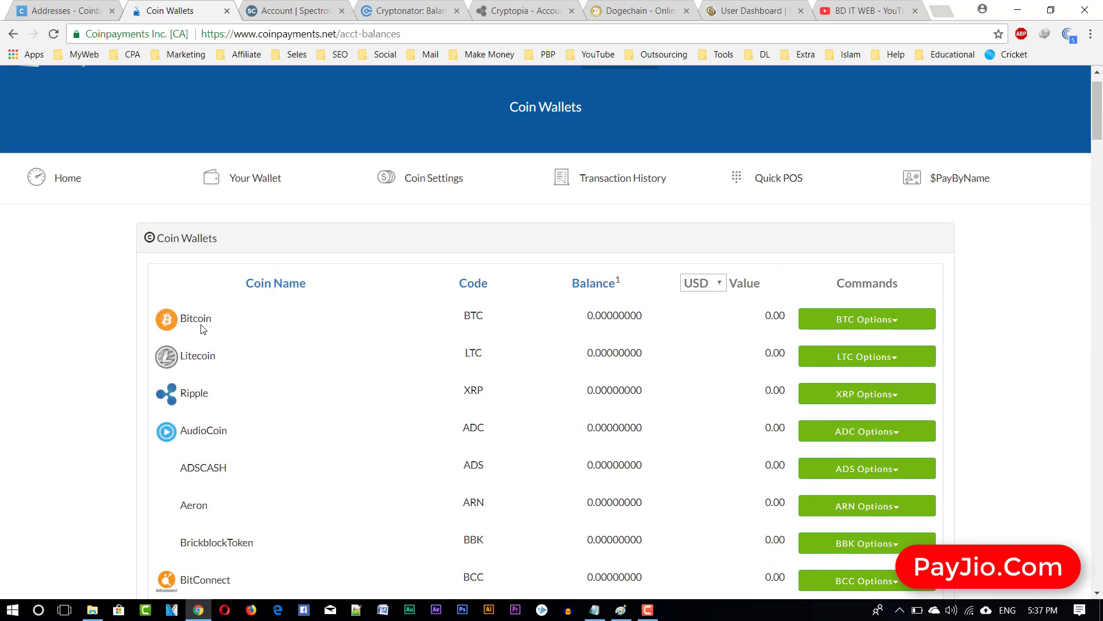
scroll(201, 389, down, 3)
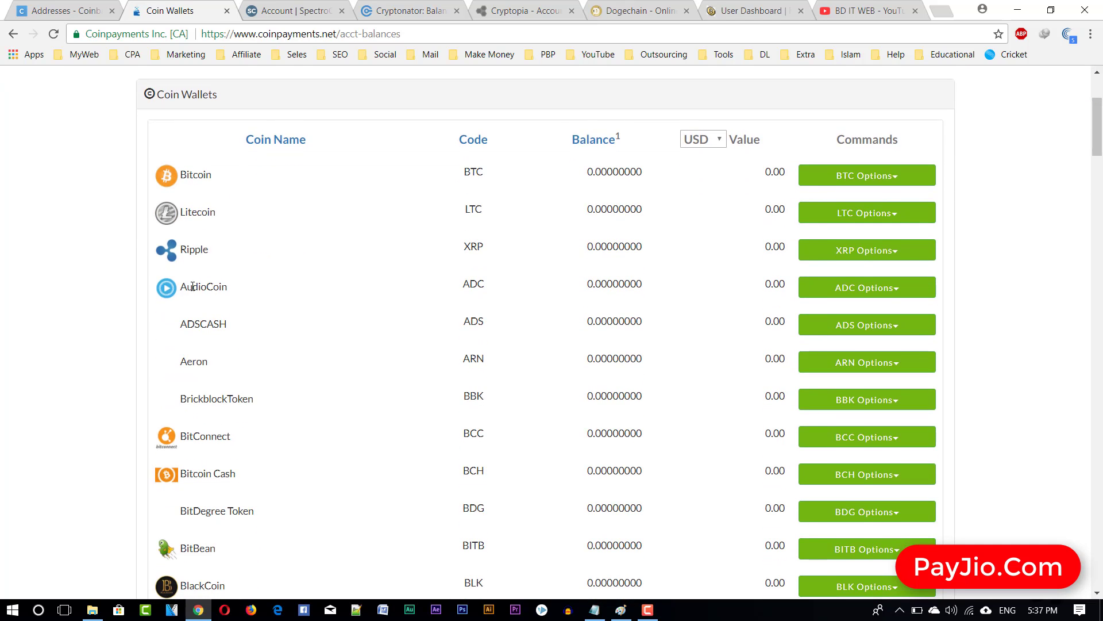
scroll(223, 307, down, 3)
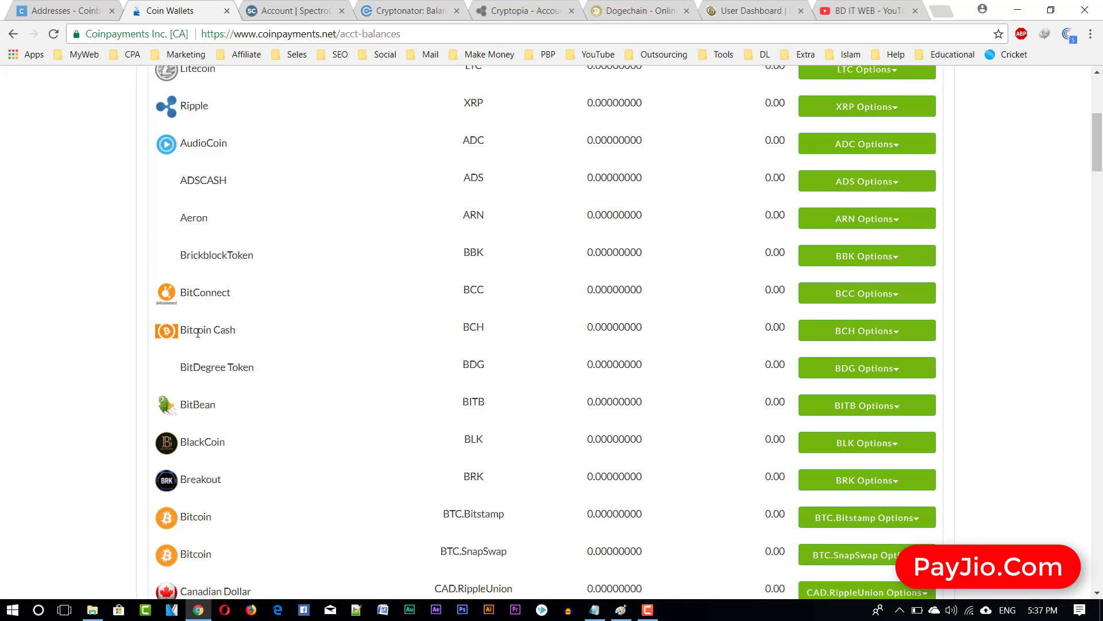
scroll(236, 334, down, 3)
triple_click(216, 226)
triple_click(198, 340)
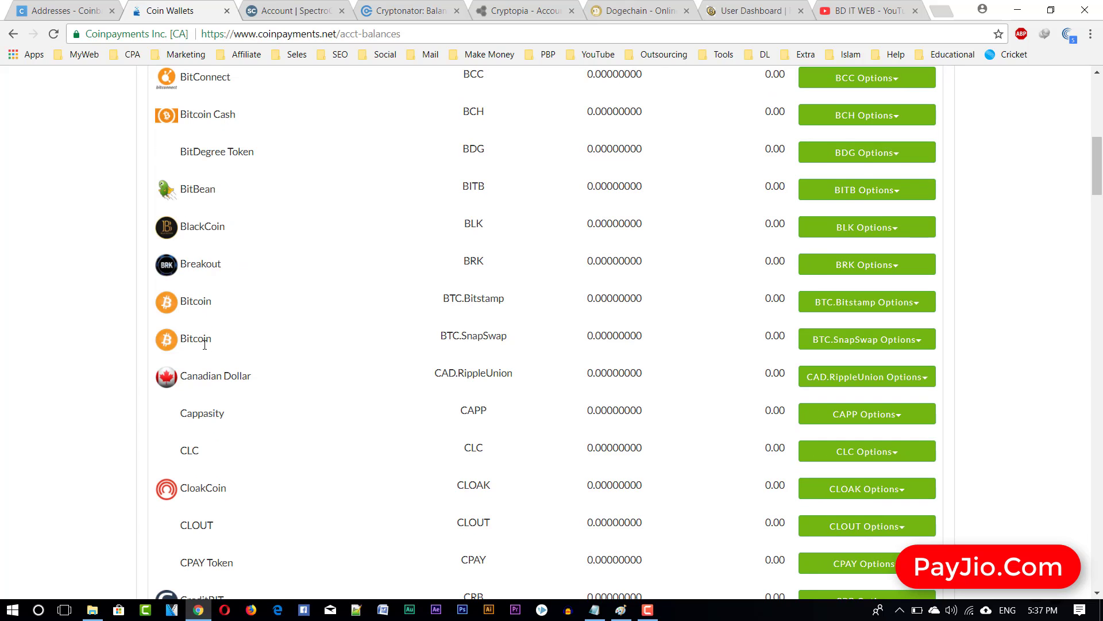
click(206, 316)
Find Dash and Dogecoin further down the coin list and highlight each name in turn
scroll(212, 327, down, 3)
scroll(218, 335, down, 3)
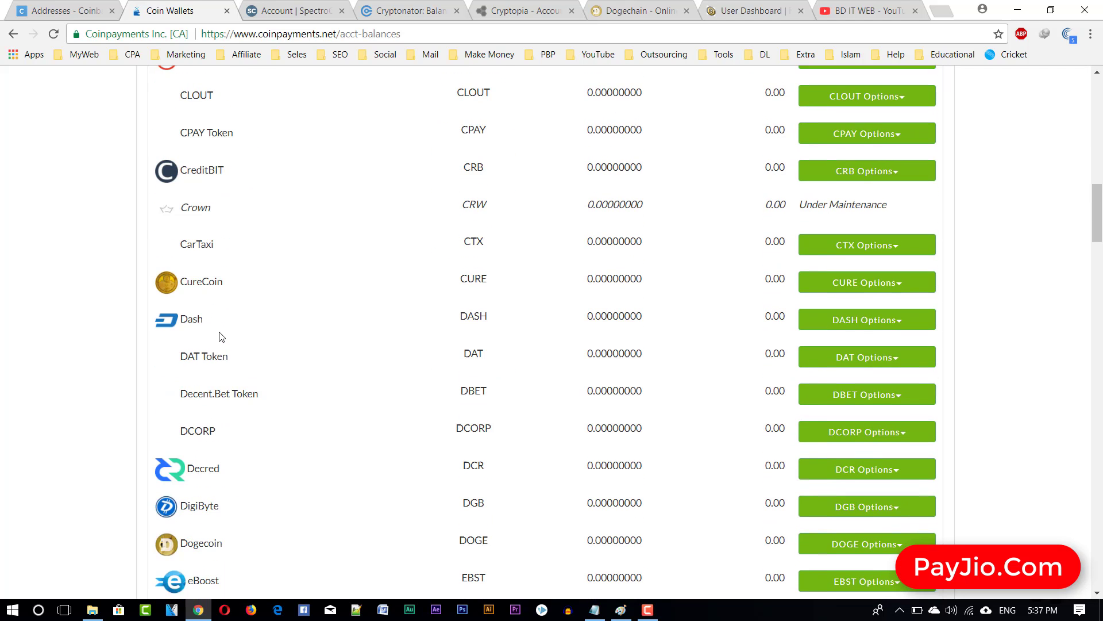
triple_click(195, 319)
scroll(225, 357, down, 6)
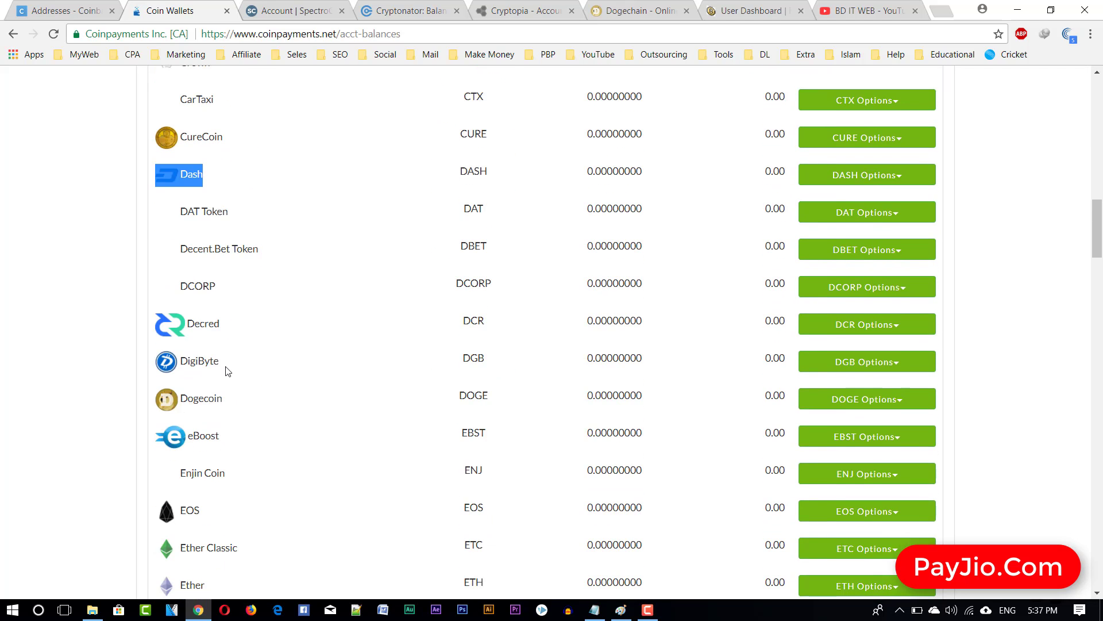
scroll(218, 328, up, 3)
click(199, 332)
double_click(200, 331)
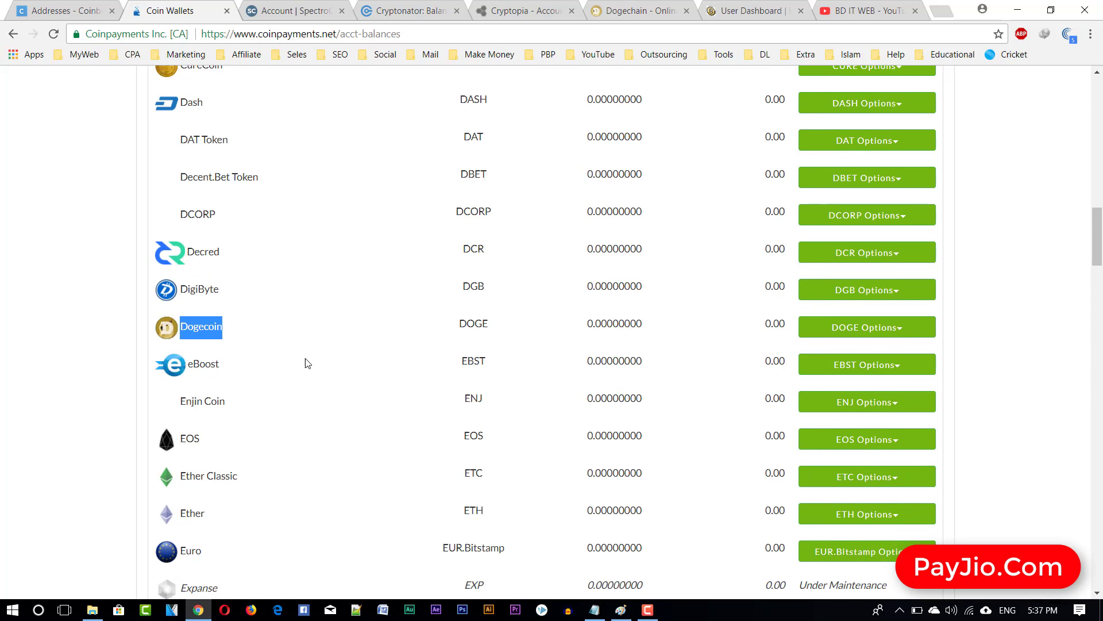
Go back up the coin list to BlackCoin and highlight its row from the name through the balance
scroll(356, 294, up, 3)
scroll(291, 340, up, 5)
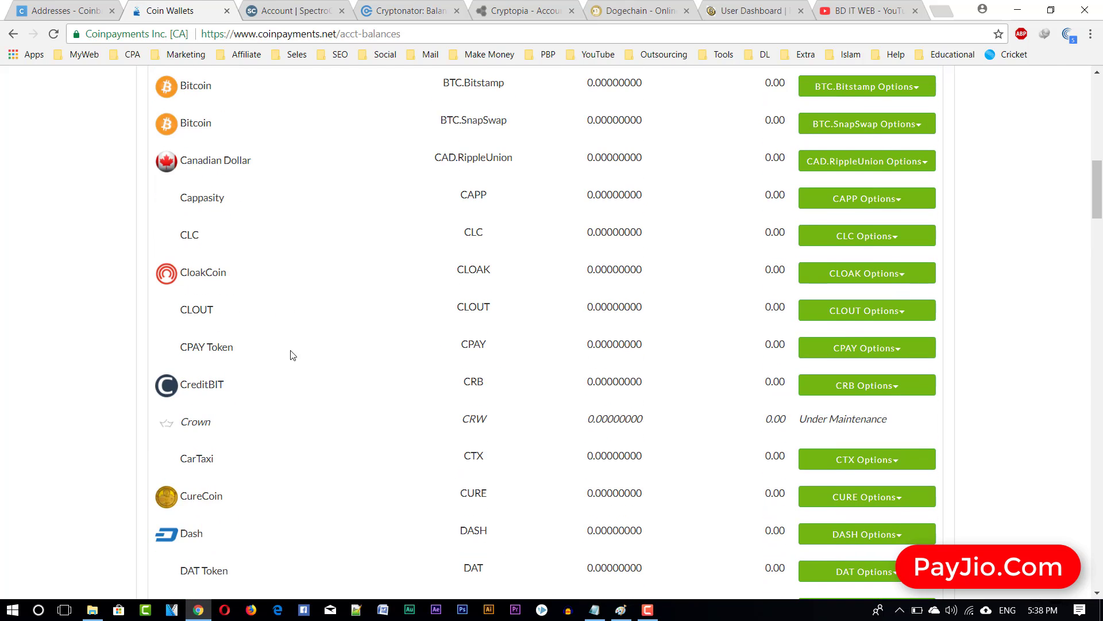
double_click(217, 156)
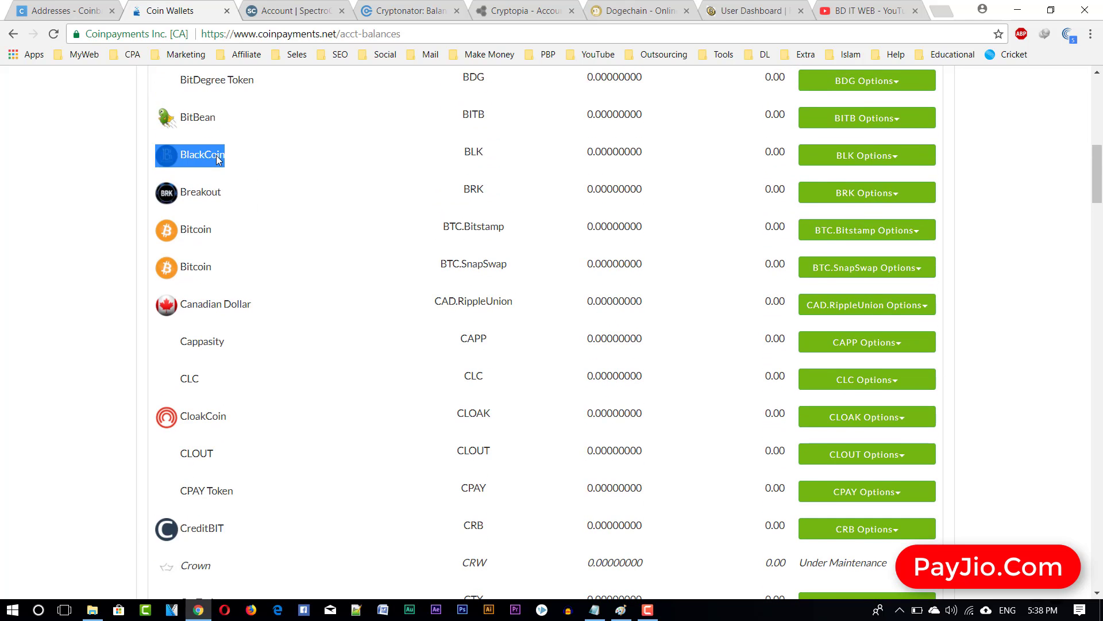
click(210, 161)
drag(212, 158, 331, 163)
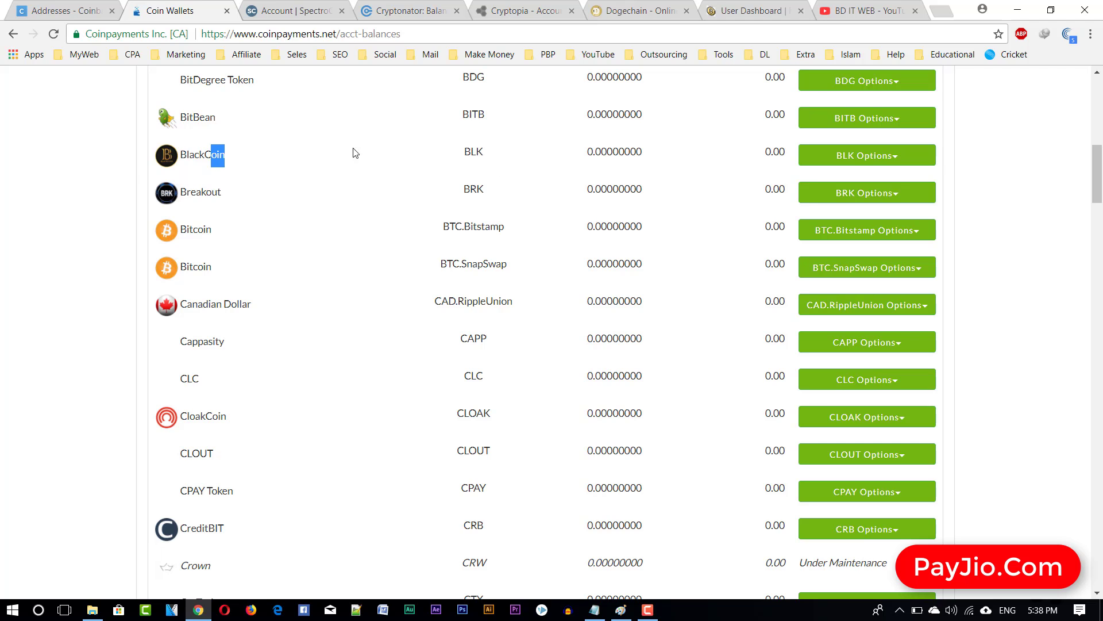
drag(207, 147, 726, 152)
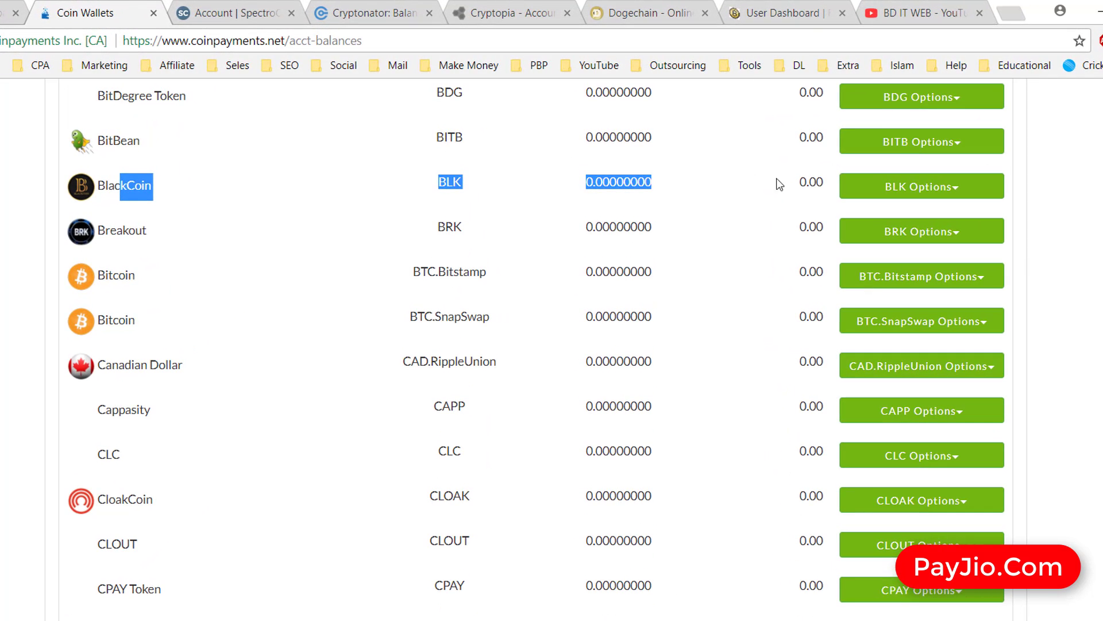
Open the Deposit / Receive page for BlackCoin (BLK) and select its existing deposit address
click(918, 195)
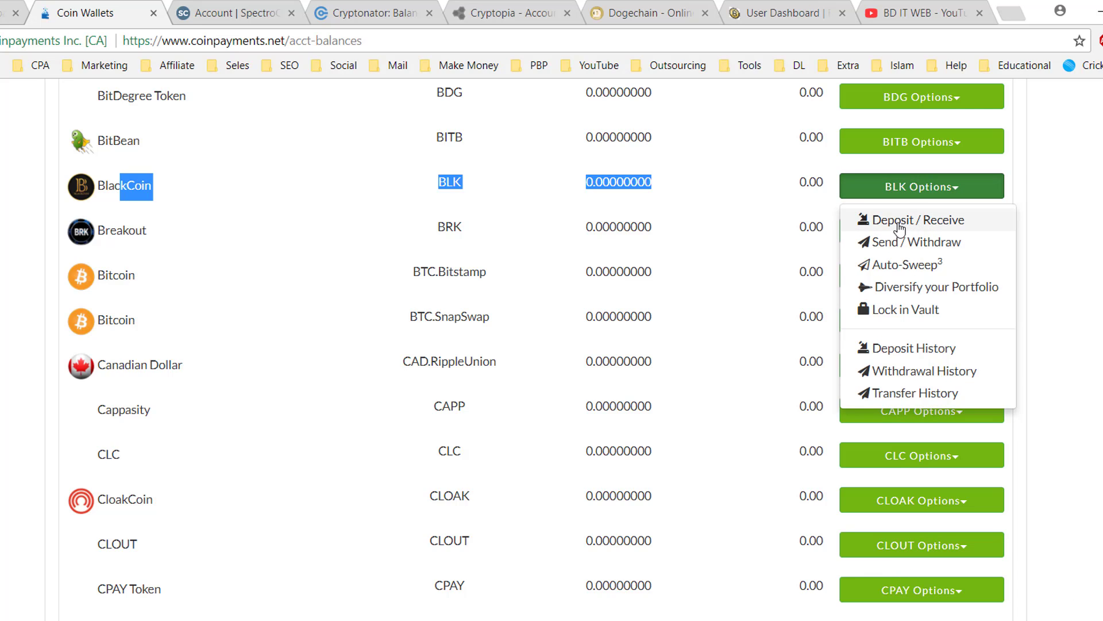
click(930, 222)
click(935, 195)
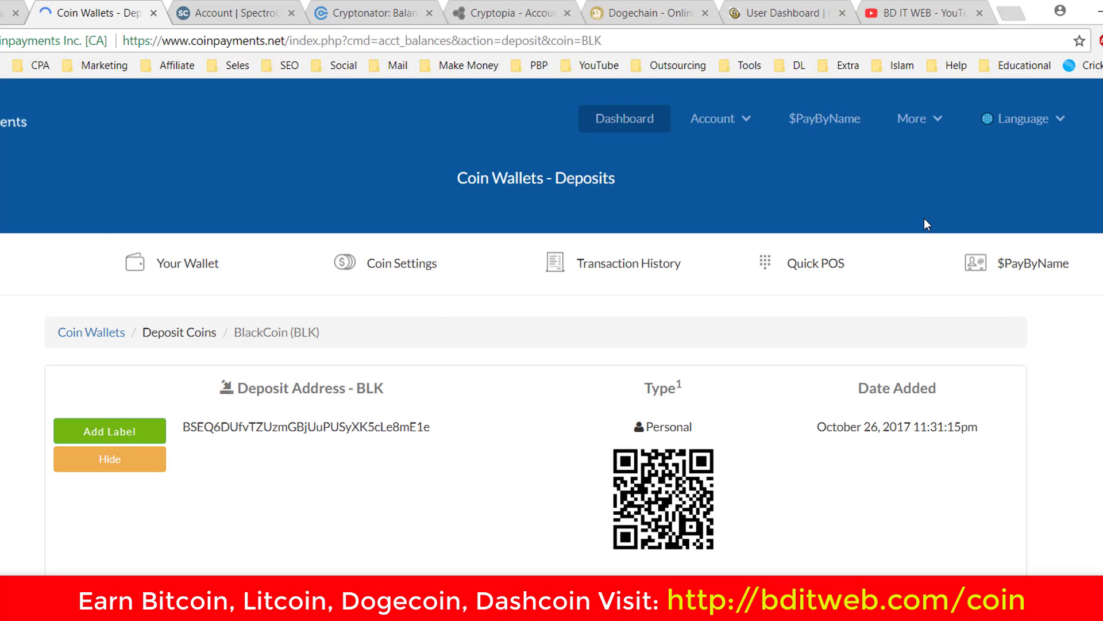
scroll(424, 474, down, 1)
double_click(309, 346)
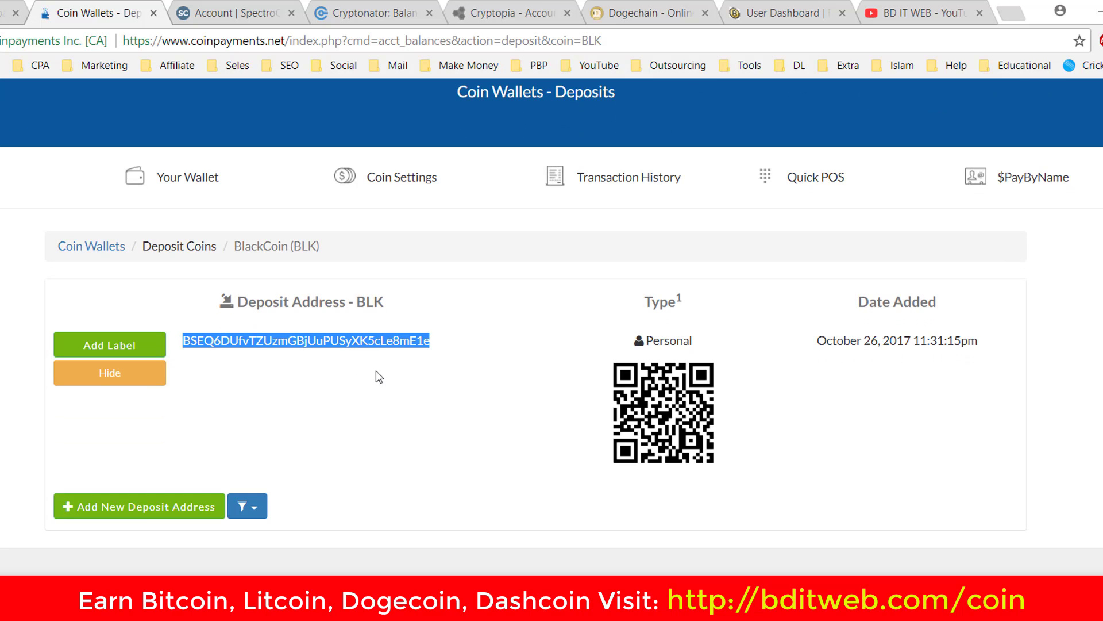
double_click(363, 346)
Add a new BlackCoin deposit address and select it in the address list
click(260, 392)
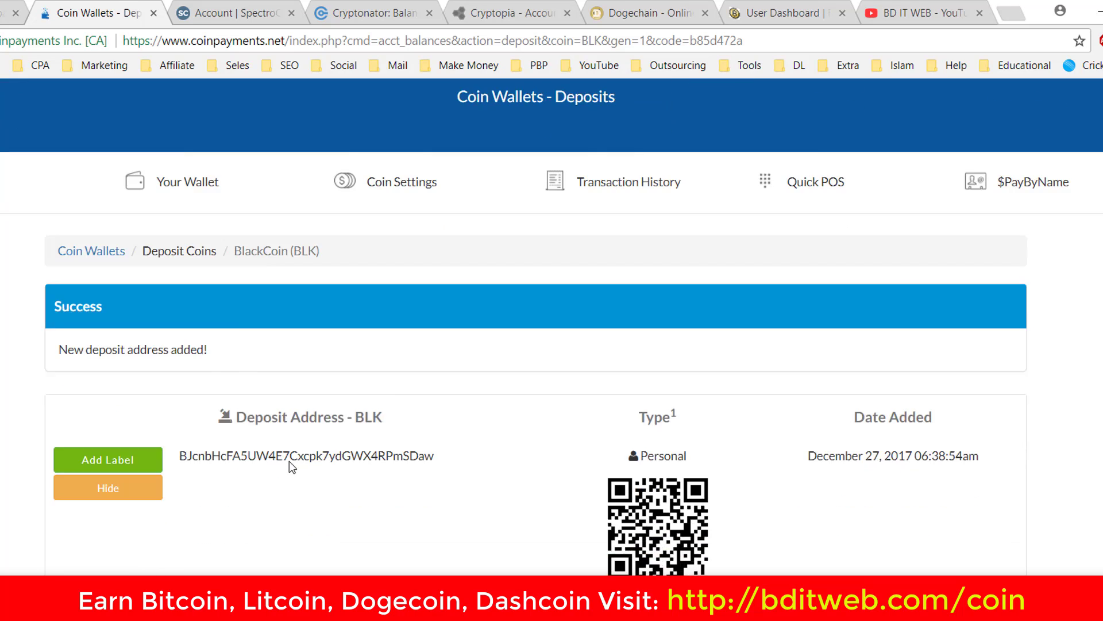
scroll(332, 328, down, 3)
double_click(325, 431)
click(402, 308)
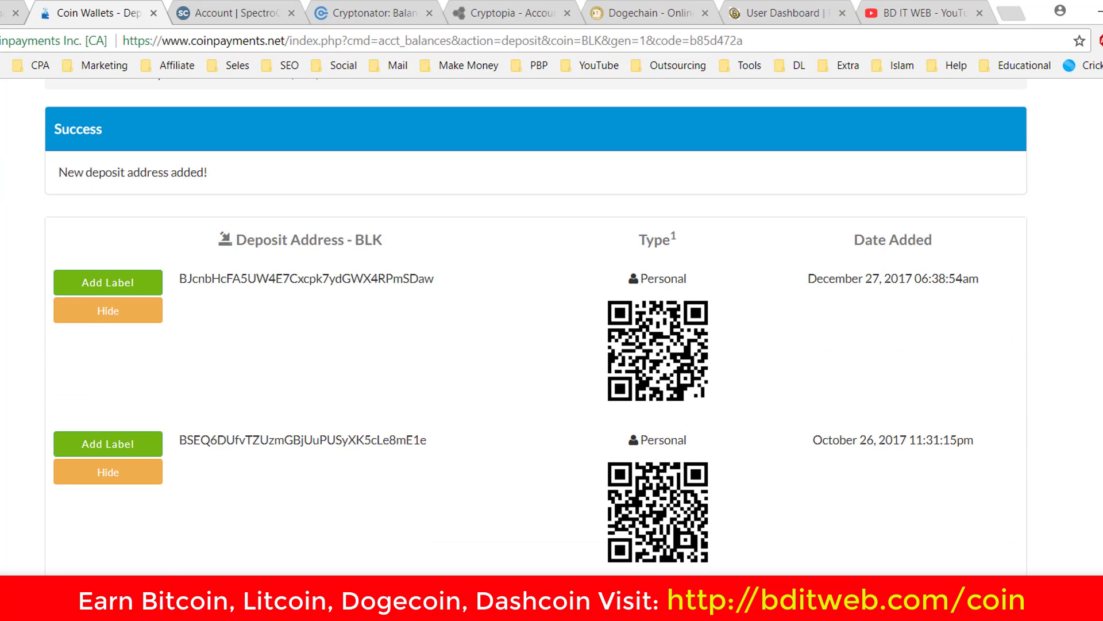
Return to the coin wallets list, highlight Bitcoin and show its BTC options
scroll(173, 305, up, 5)
click(208, 274)
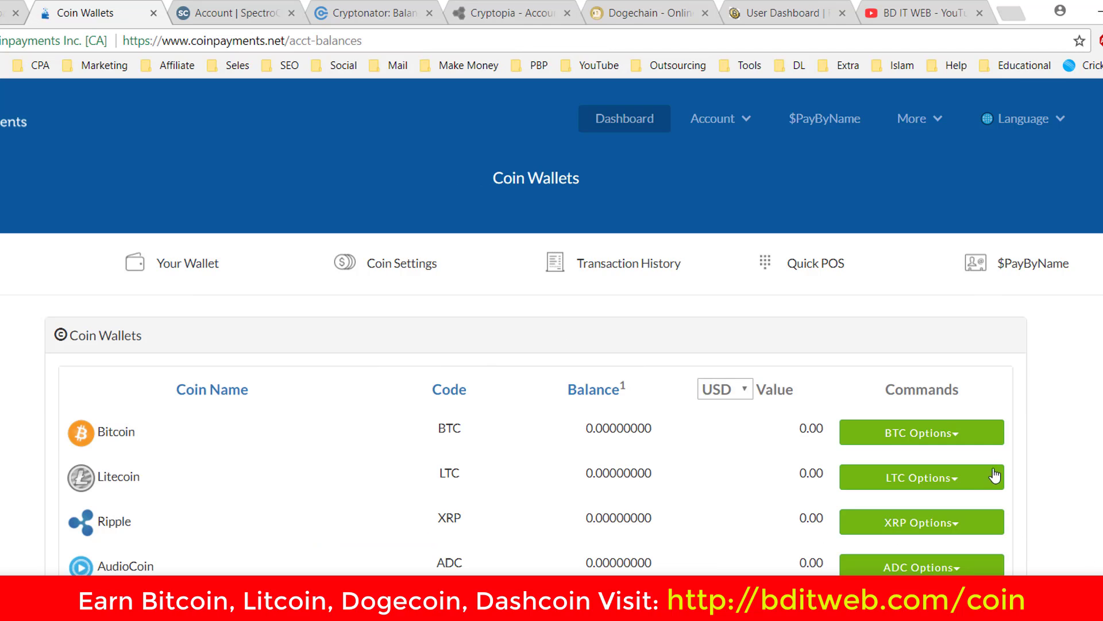
triple_click(119, 431)
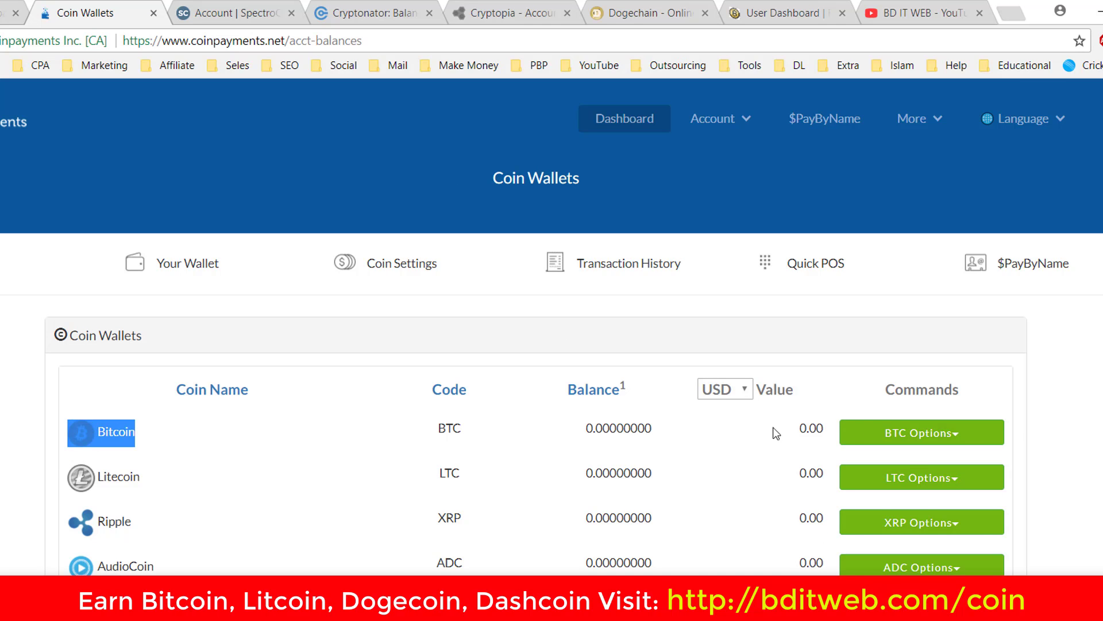
click(922, 443)
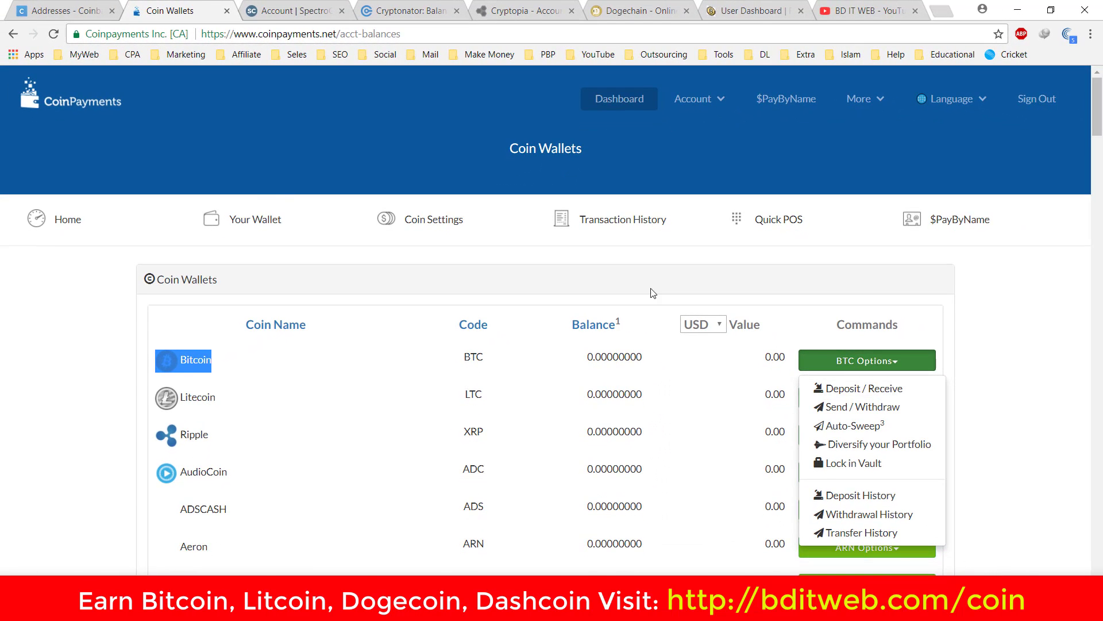
Switch to the SpectroCoin account page and highlight the Spectro Coin link in Link List.txt
click(298, 9)
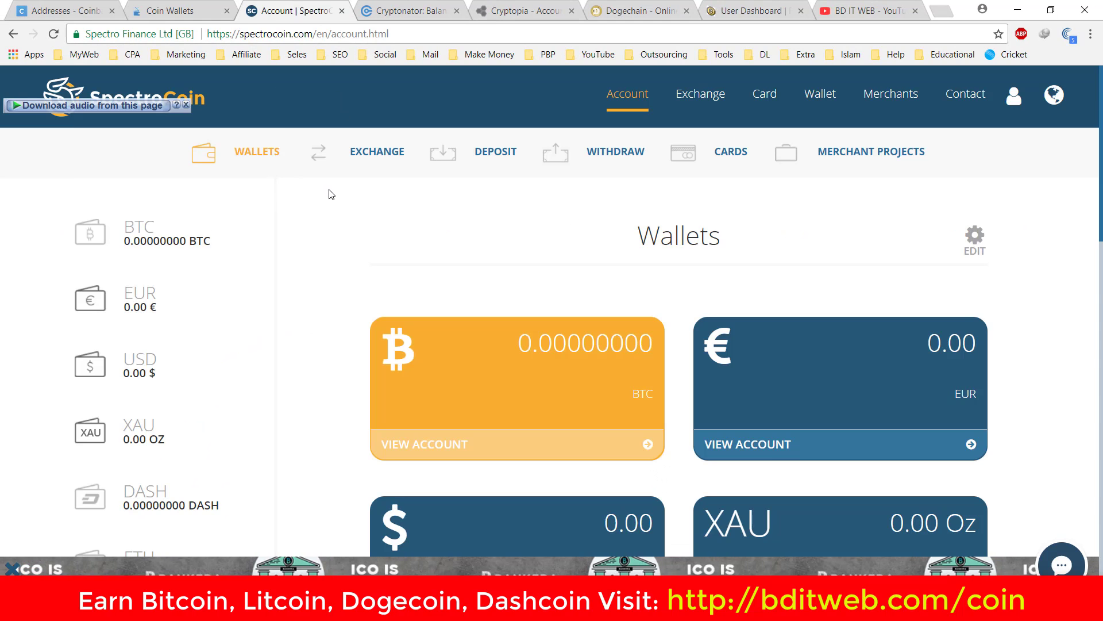
click(188, 108)
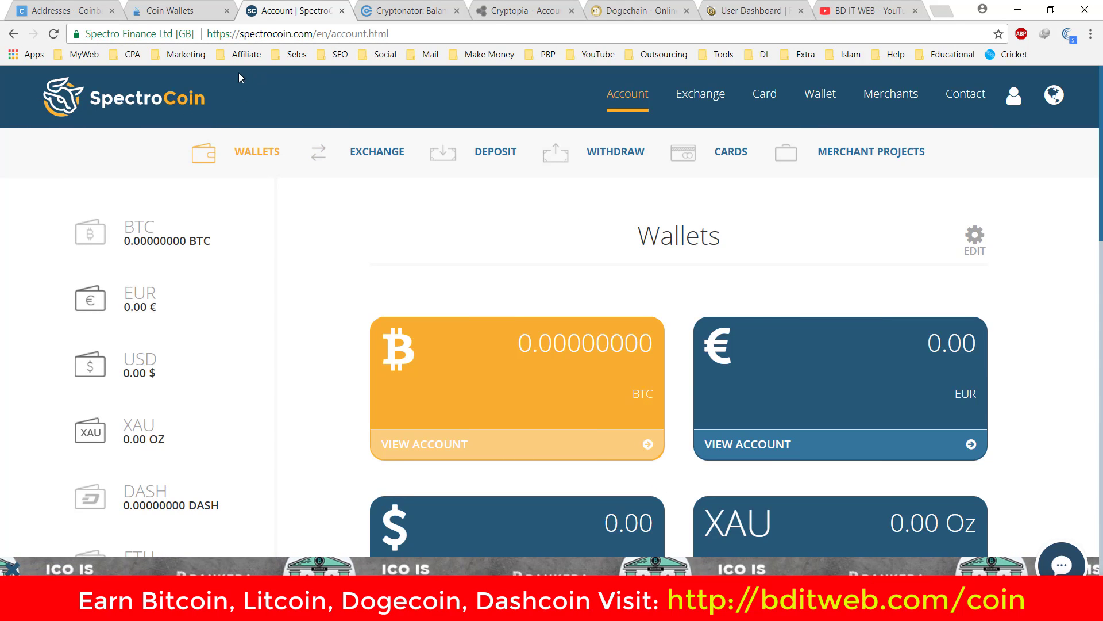
key(alt+Tab)
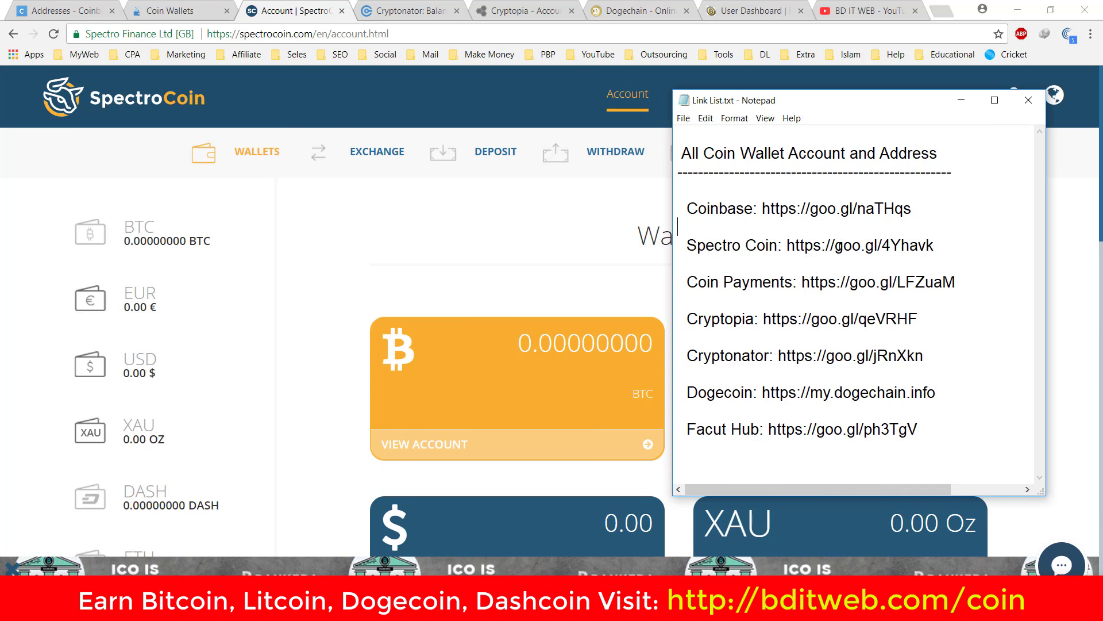
double_click(868, 245)
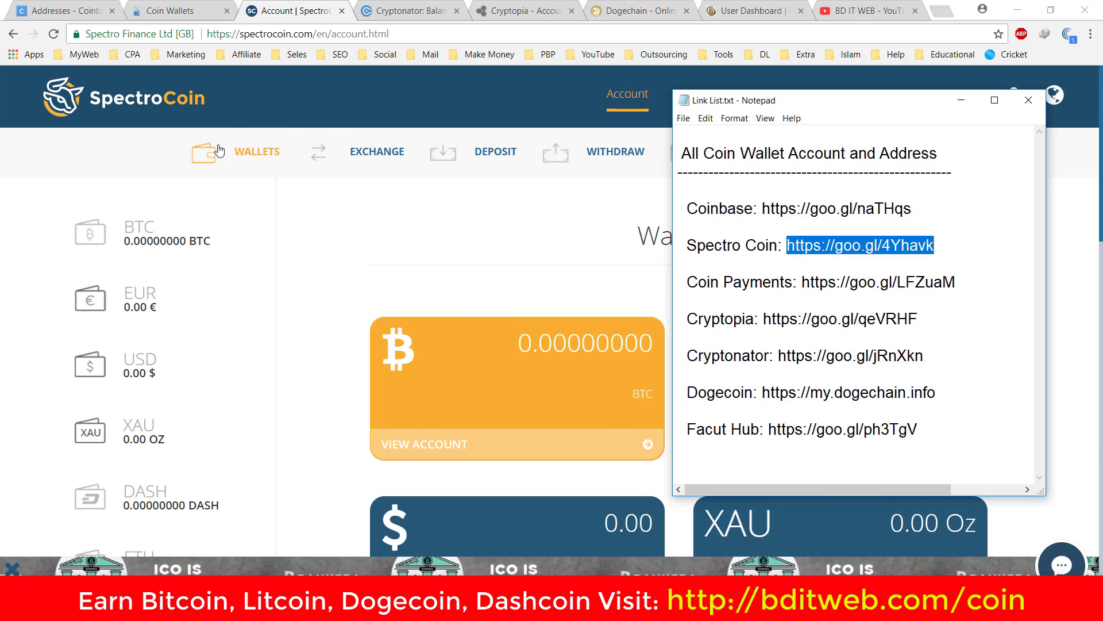
click(154, 185)
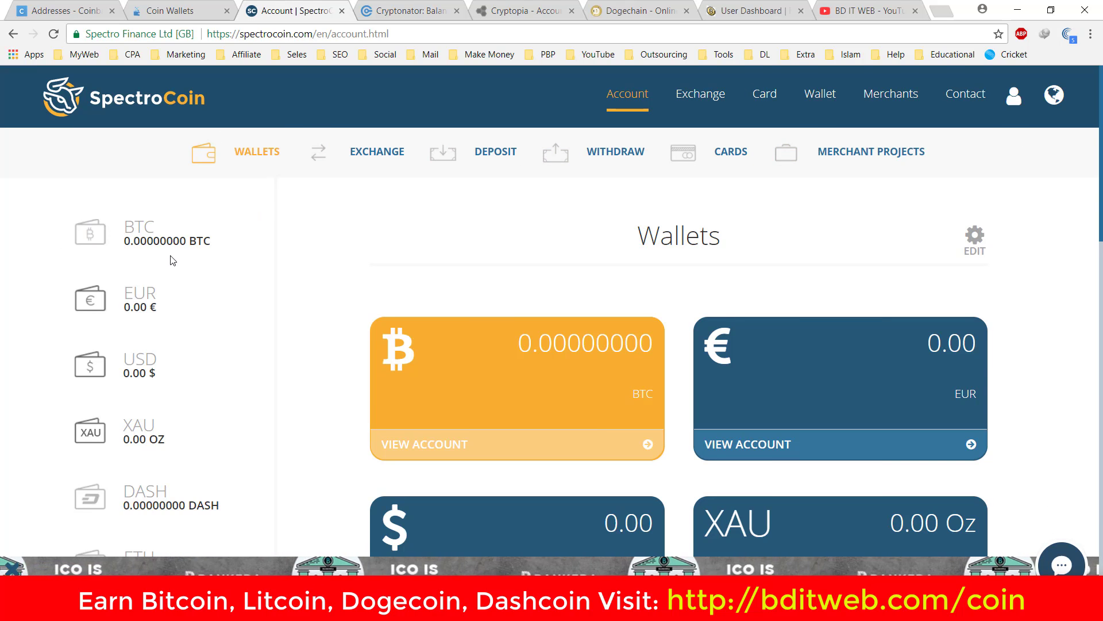
Look through the available SpectroCoin wallets and open the DASH wallet
scroll(145, 241, down, 3)
scroll(145, 240, up, 3)
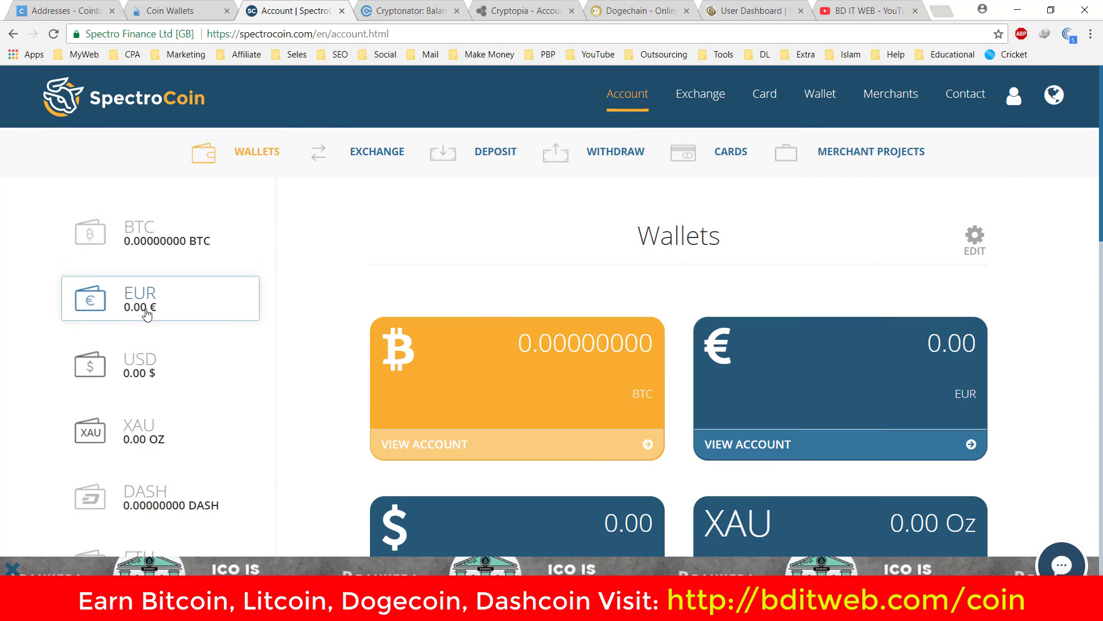
scroll(146, 312, down, 3)
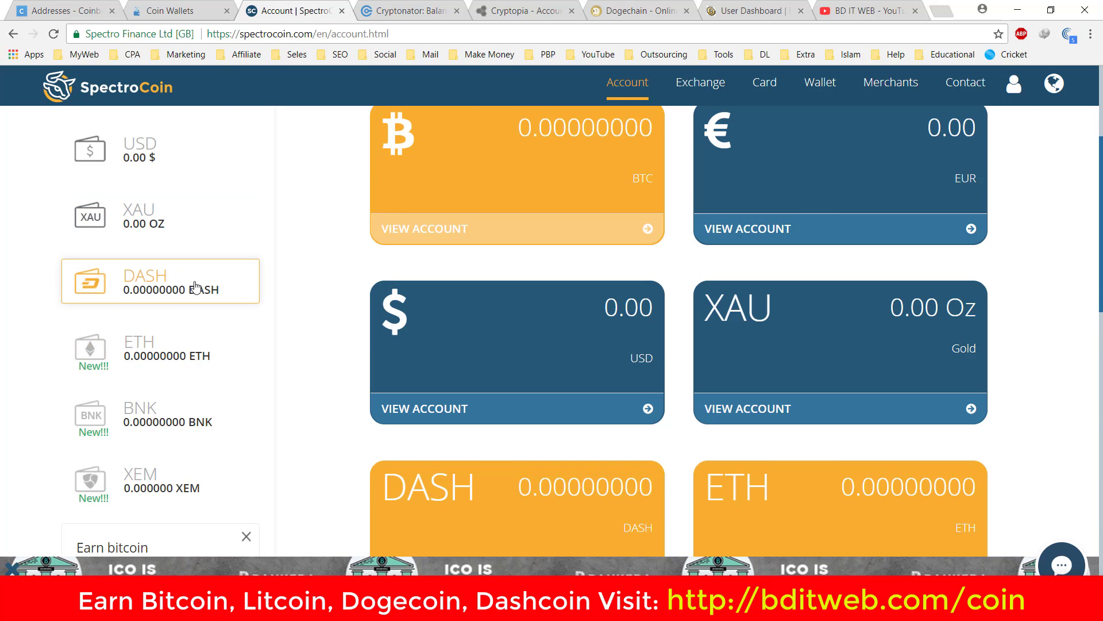
click(126, 290)
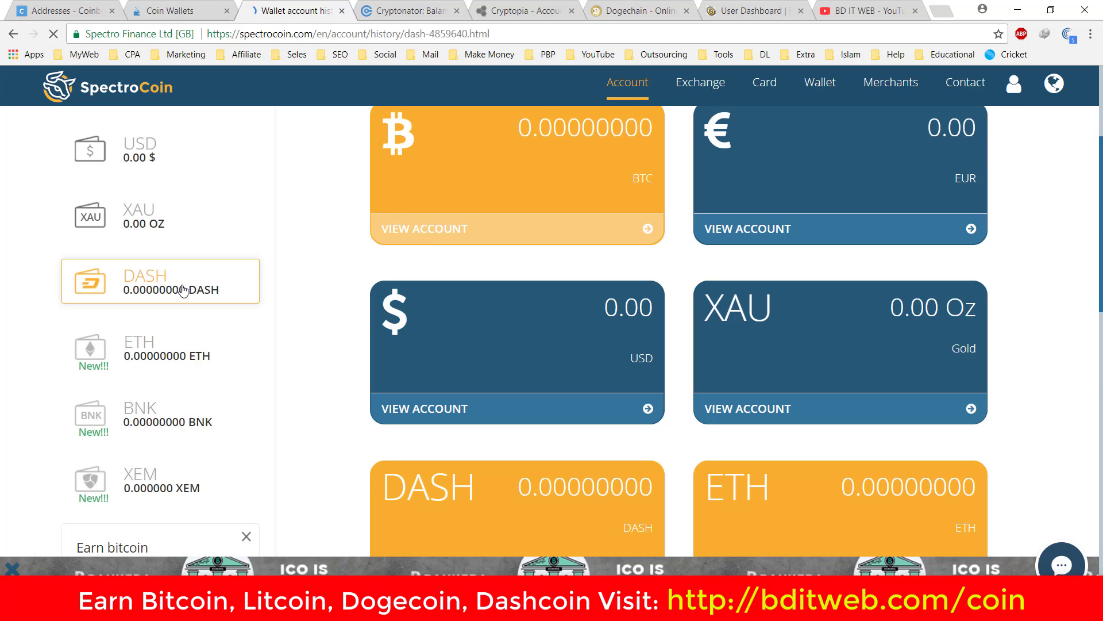
scroll(384, 311, down, 1)
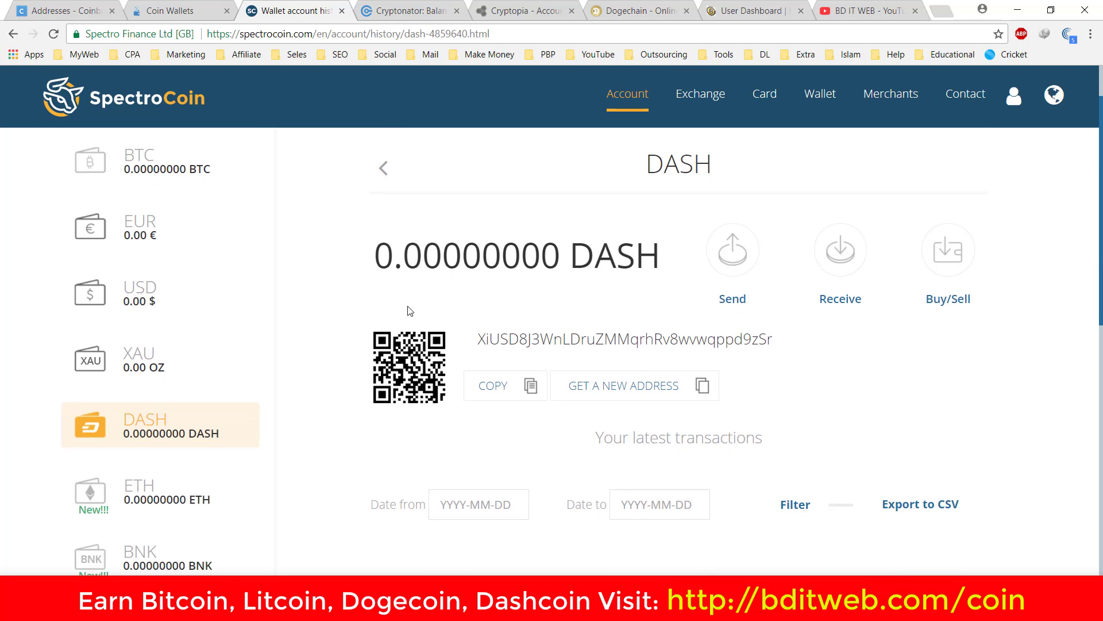
Copy the DASH wallet's current address and leave it selected
double_click(611, 346)
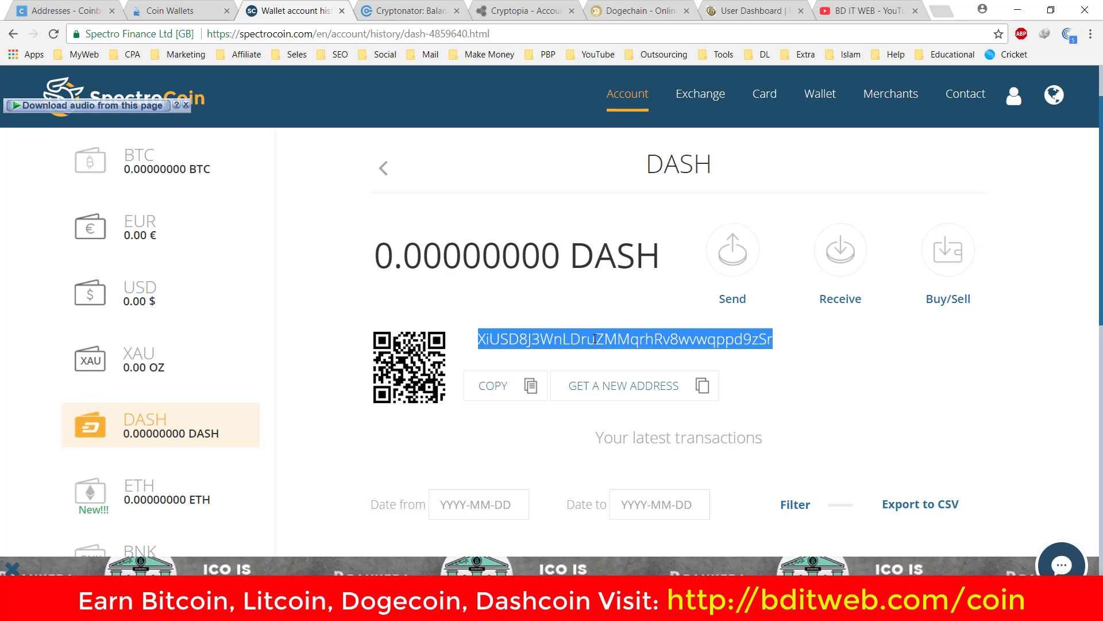
right_click(657, 350)
click(670, 355)
right_click(634, 337)
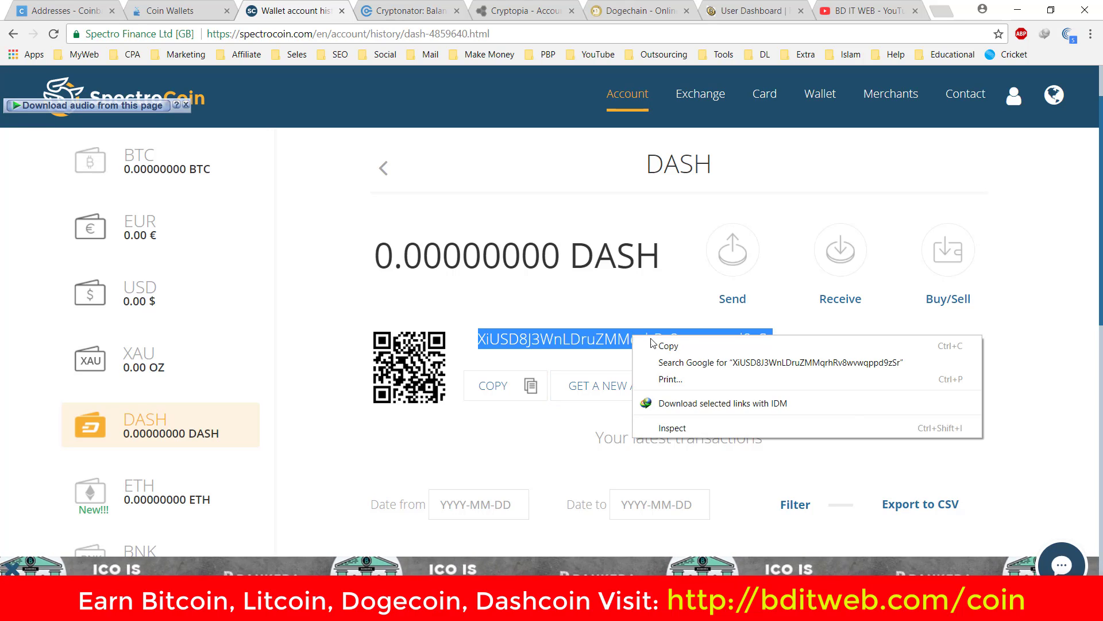
click(654, 353)
click(567, 338)
double_click(581, 339)
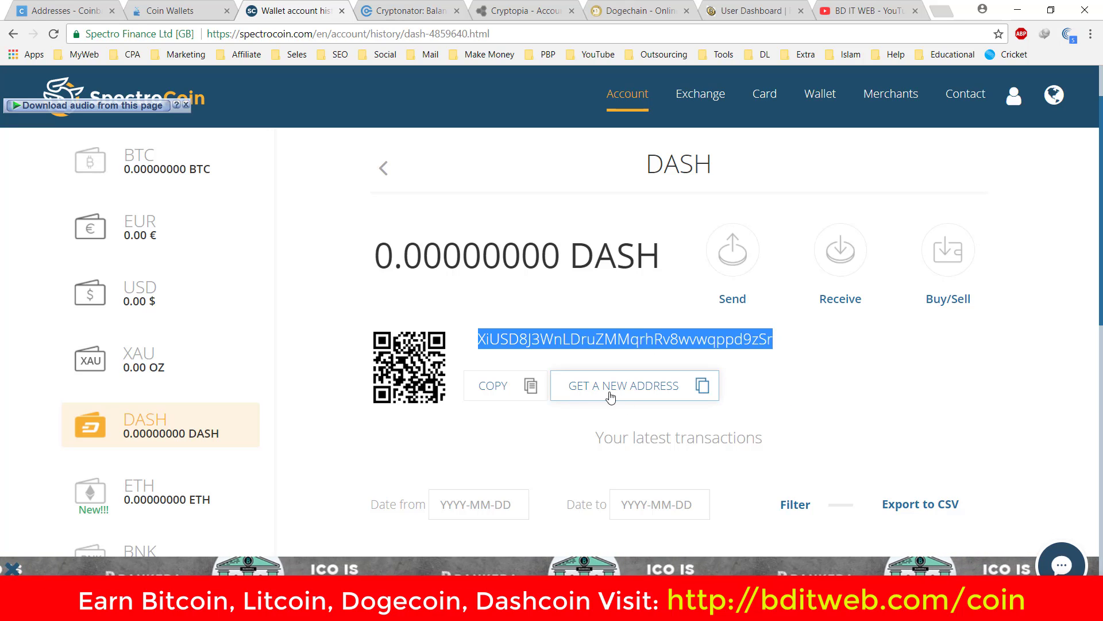
Generate a new address for the DASH wallet and select it
click(673, 394)
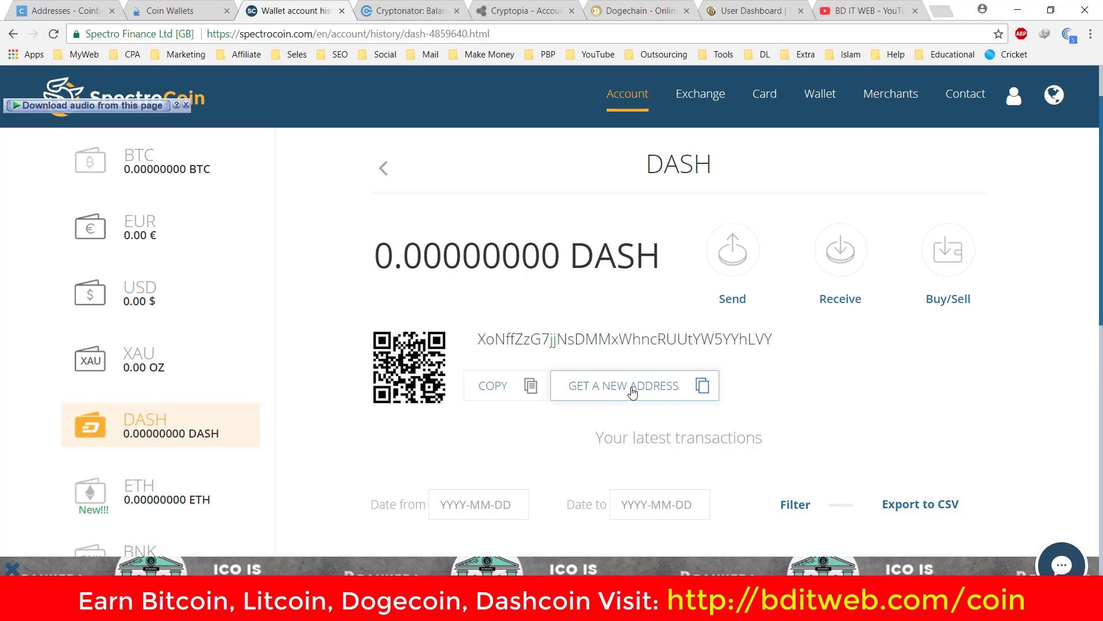
double_click(673, 343)
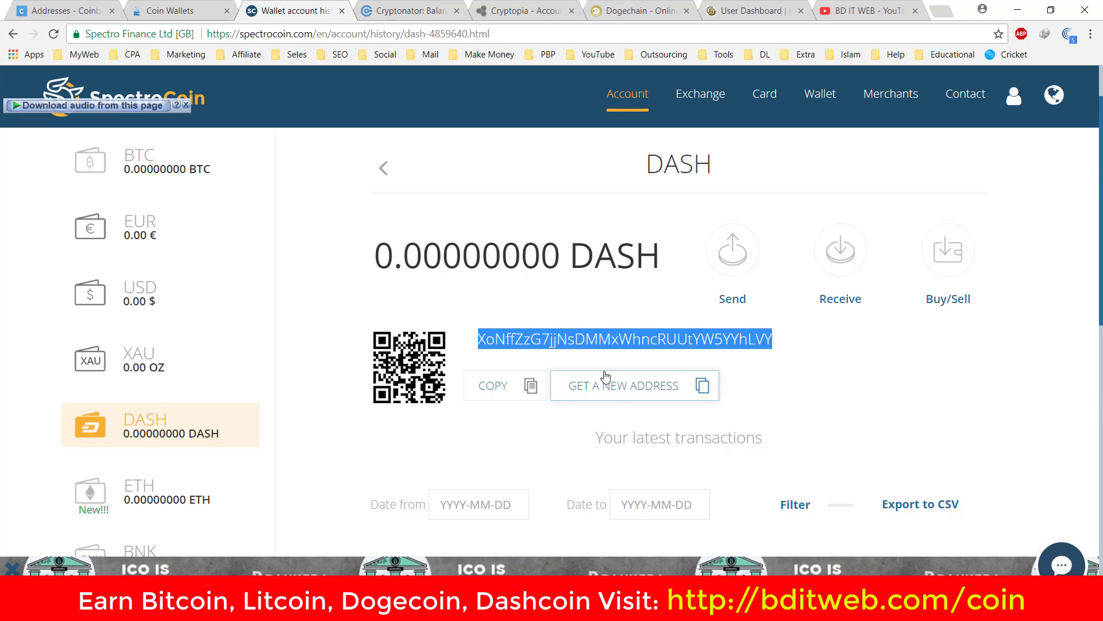
scroll(598, 372, down, 3)
scroll(597, 372, up, 4)
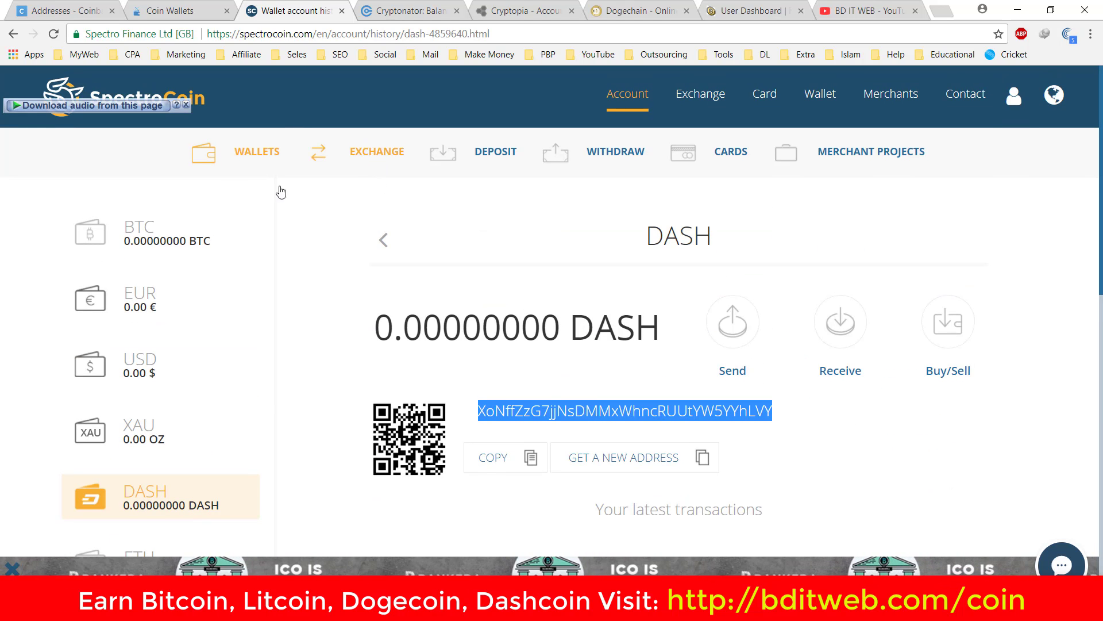
Open SpectroCoin's currency exchange, look through the pay and receive currency choices, and view the withdraw options
click(356, 163)
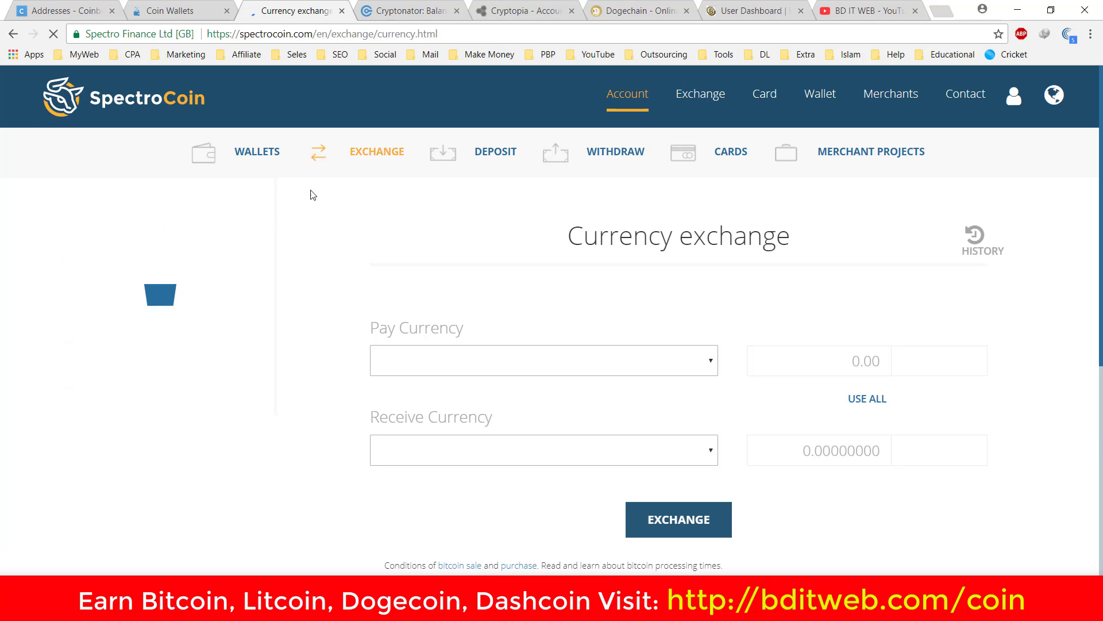
scroll(365, 331, down, 1)
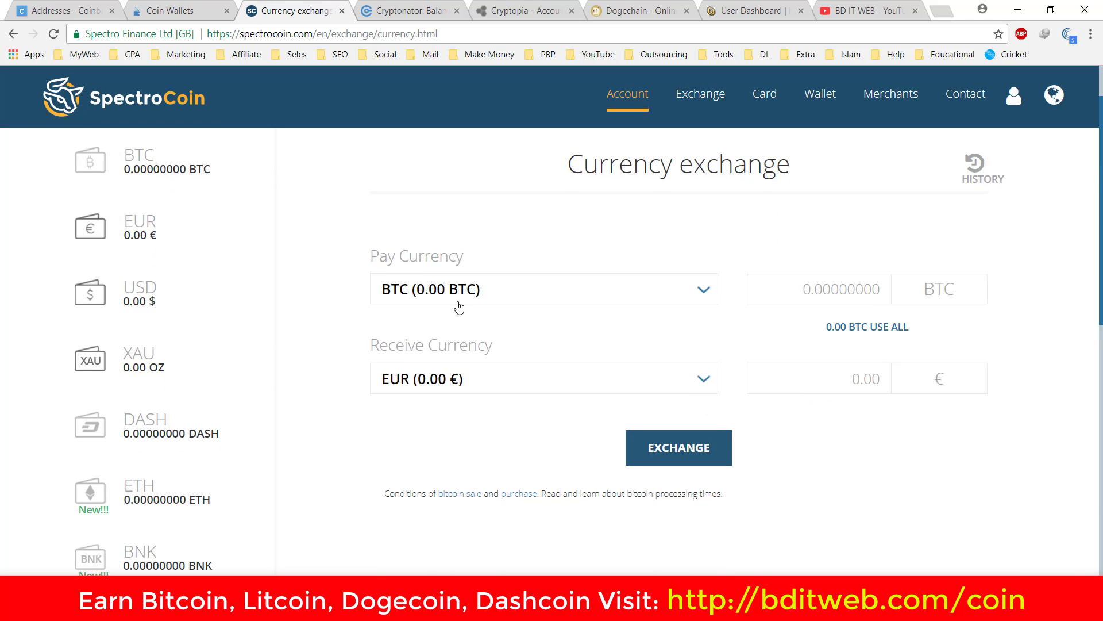
click(460, 298)
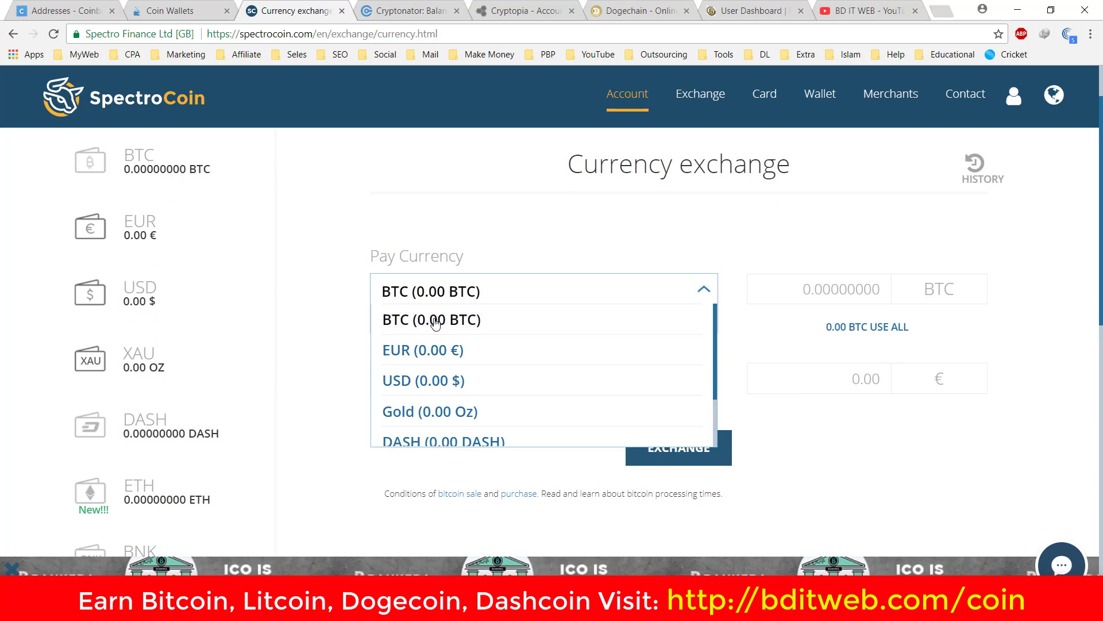
click(502, 296)
click(405, 378)
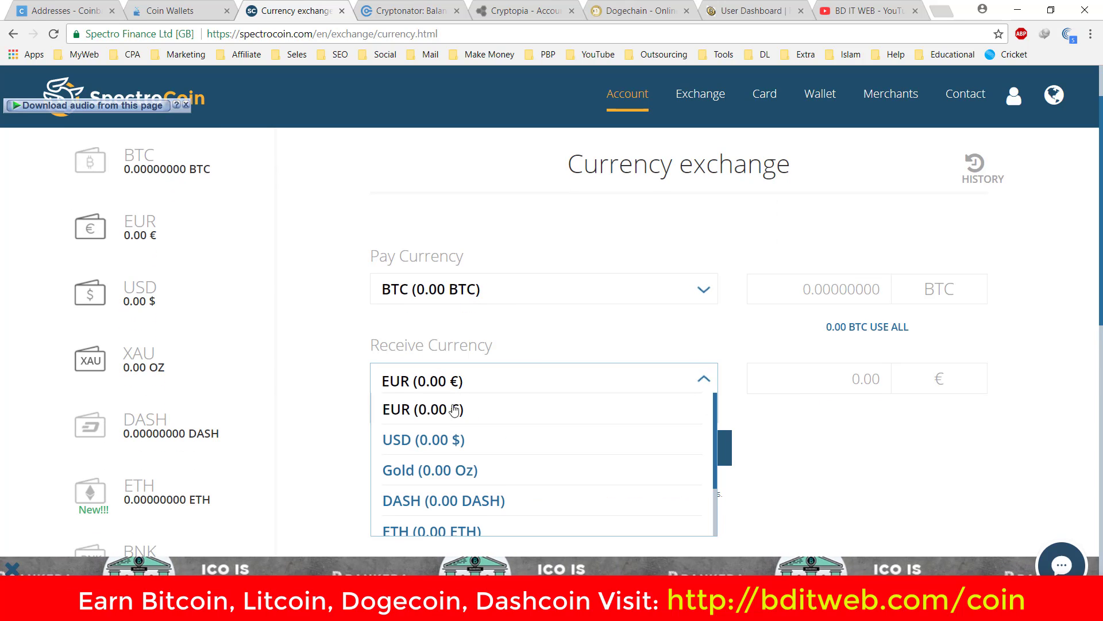
click(418, 440)
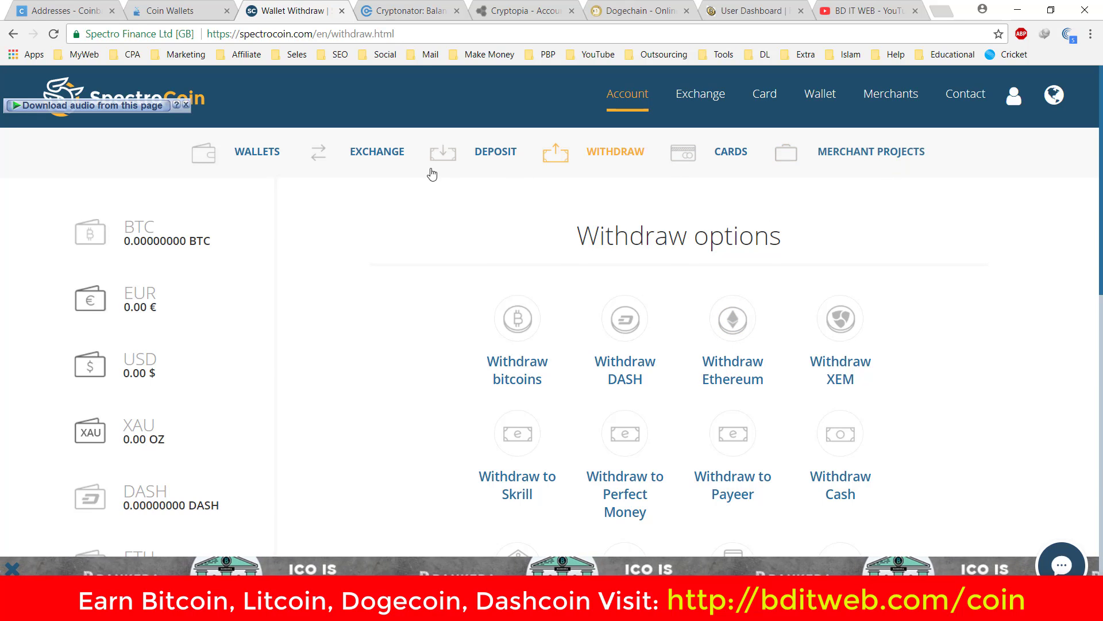
Switch to the Cryptonator account page and highlight the Cryptonator link in Link List.txt
click(409, 11)
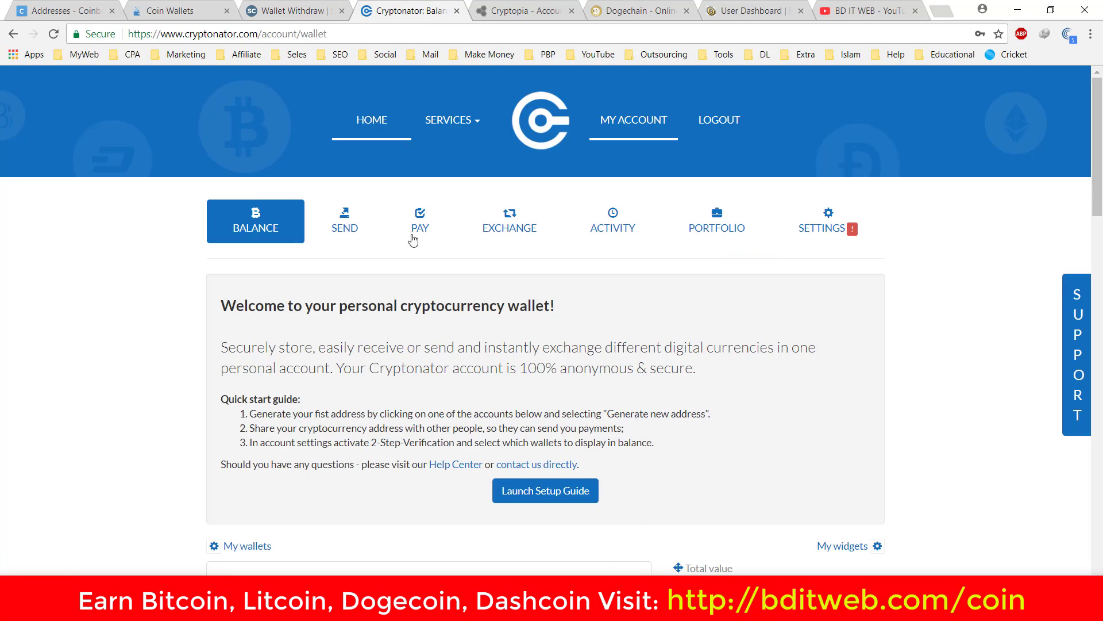
key(alt+Tab)
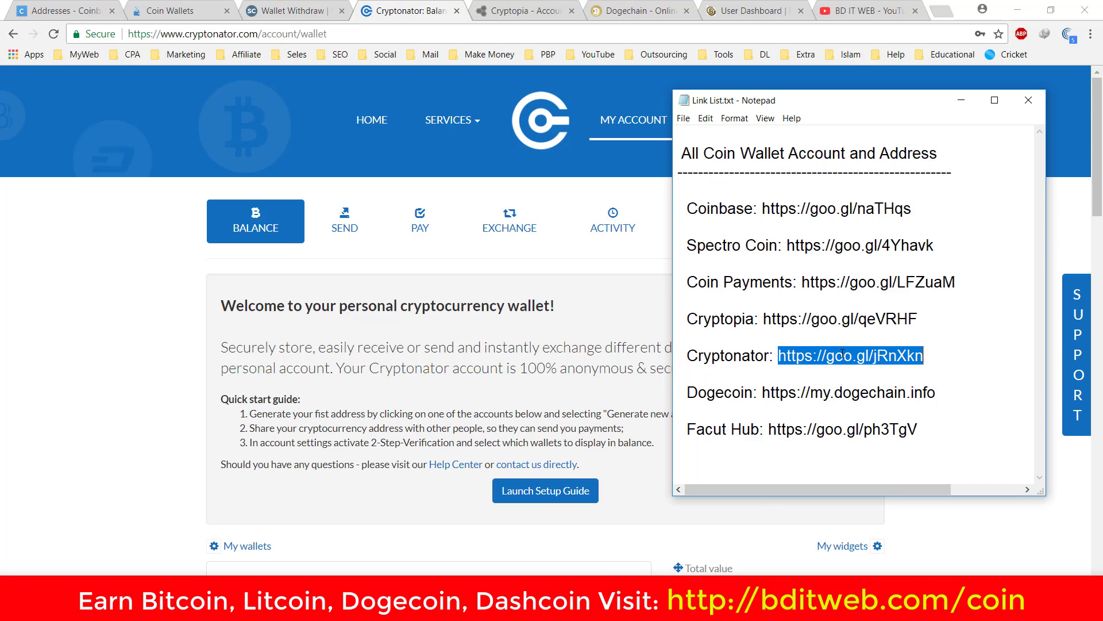
click(214, 140)
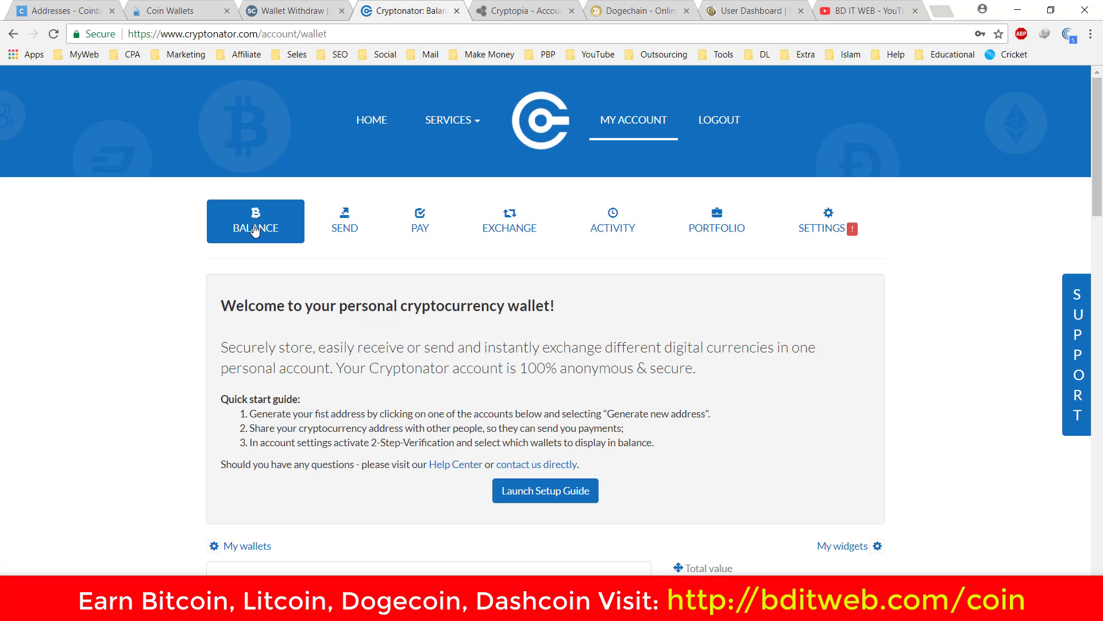
Look through the coin and currency wallets available in the Cryptonator balance list
scroll(293, 207, down, 3)
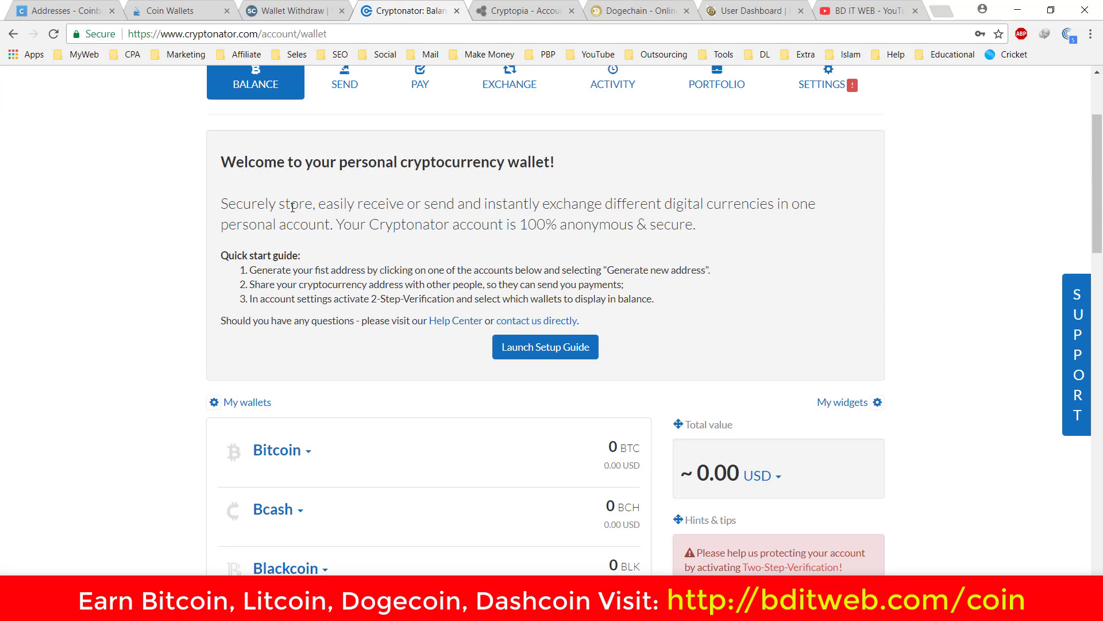
scroll(292, 207, down, 5)
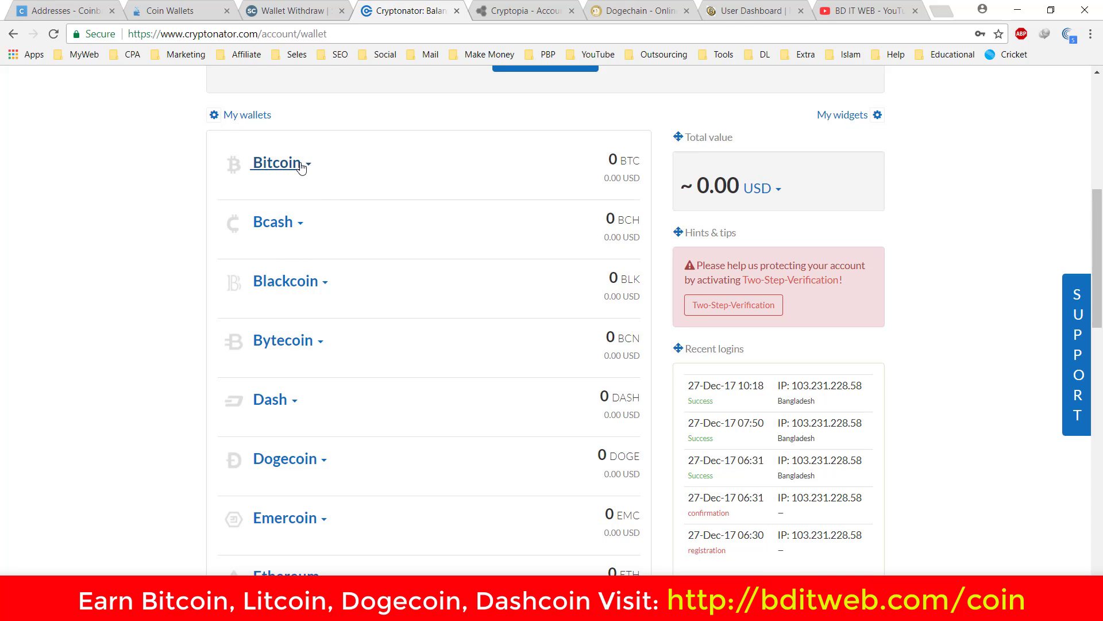
scroll(298, 167, down, 3)
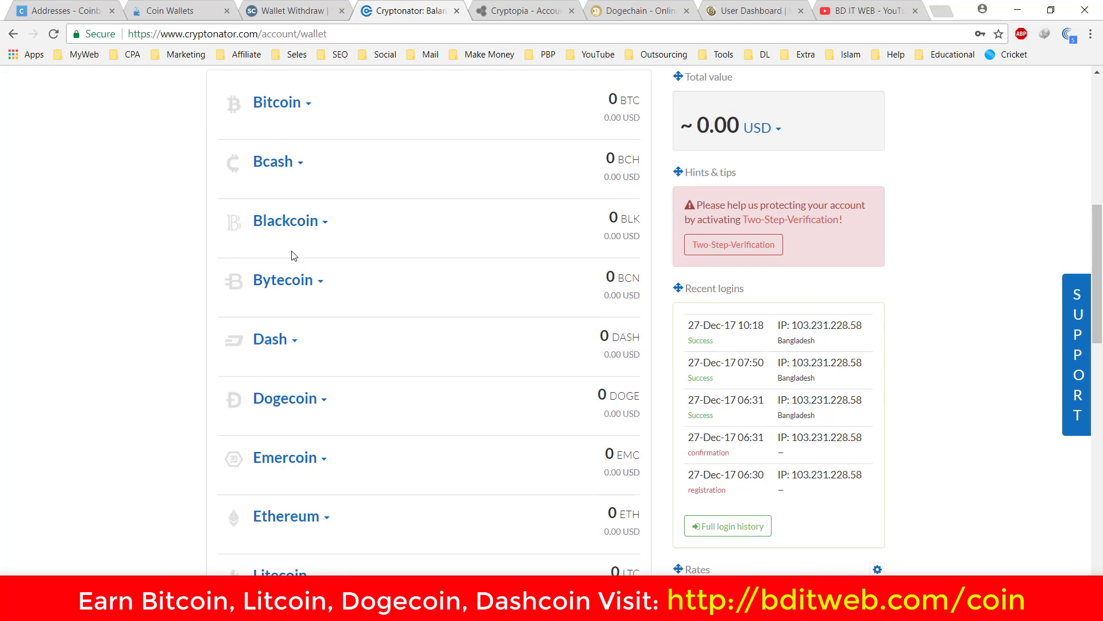
scroll(295, 204, down, 4)
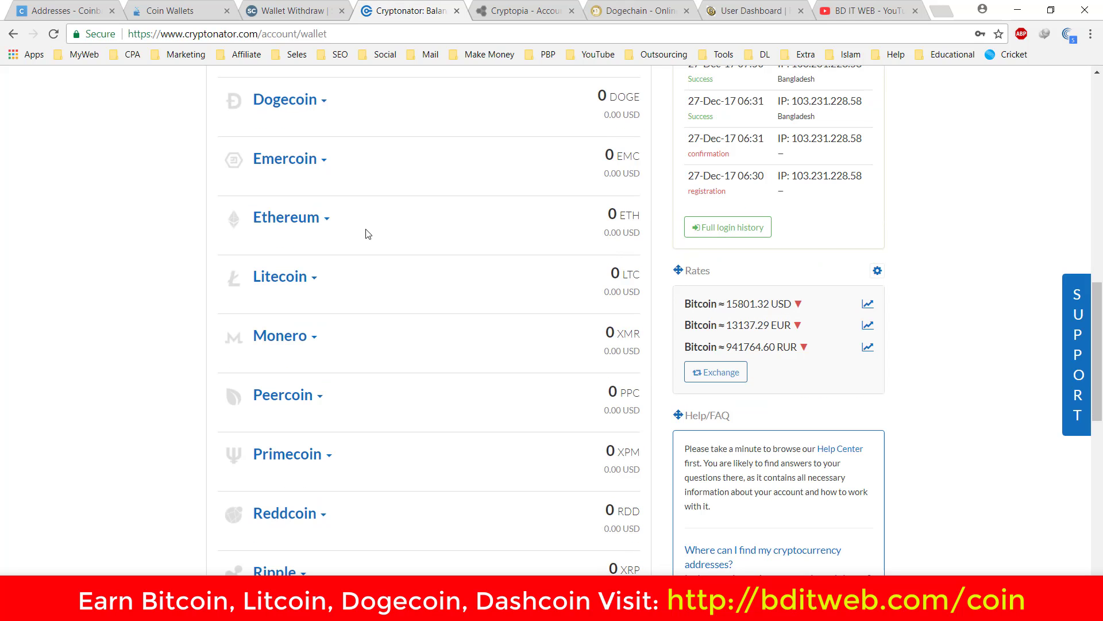
scroll(298, 229, down, 6)
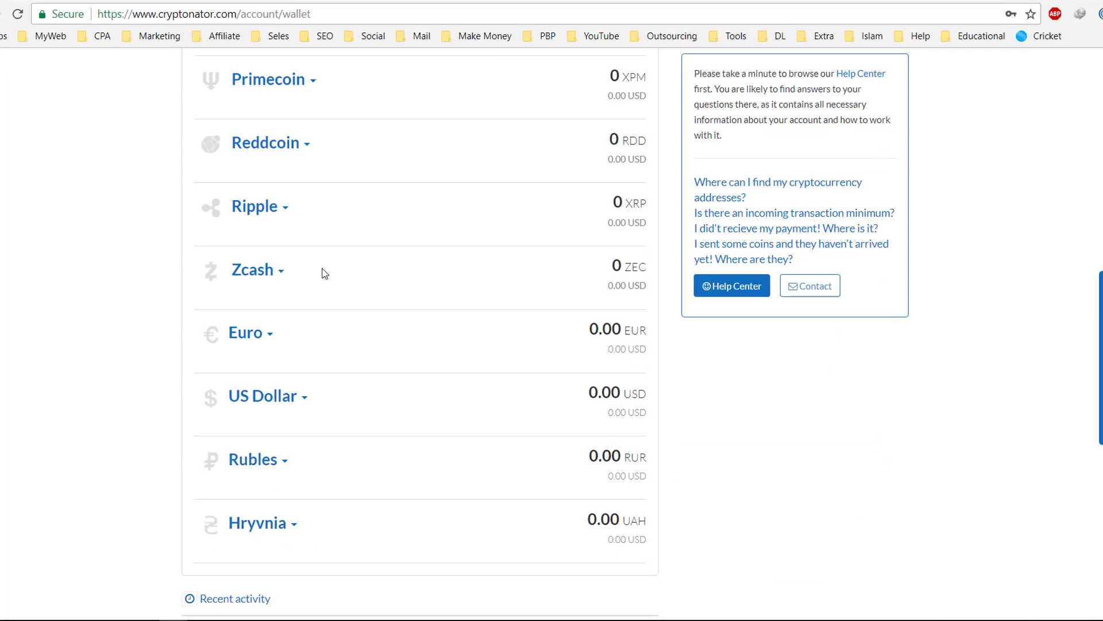
scroll(276, 201, up, 5)
scroll(196, 148, up, 2)
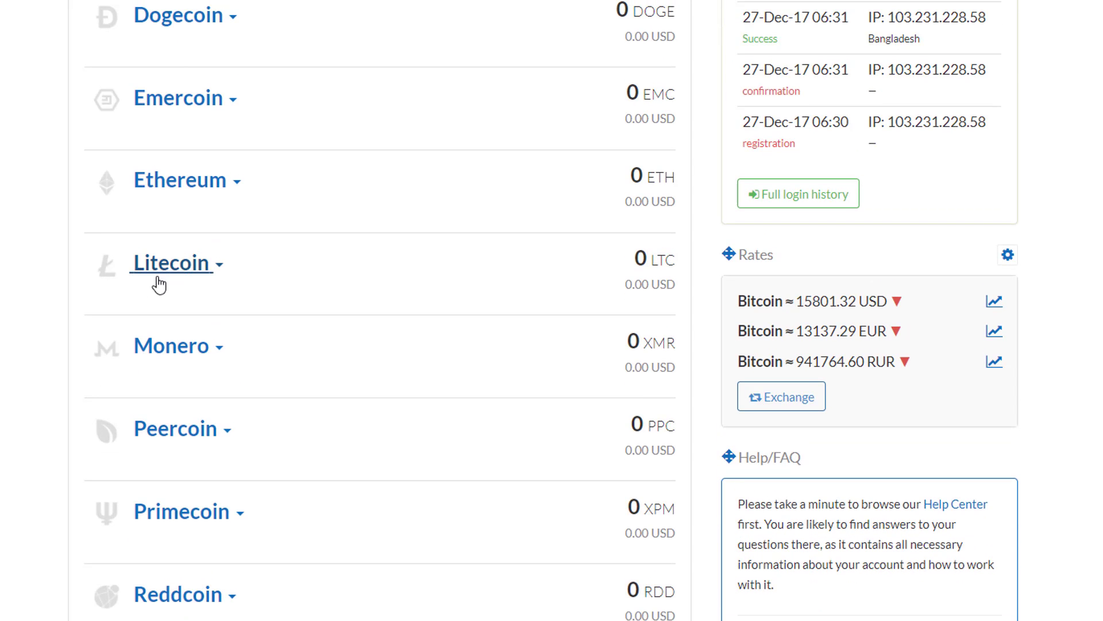
Generate a new Litecoin deposit address in Cryptonator with the label "litecoin"
click(216, 265)
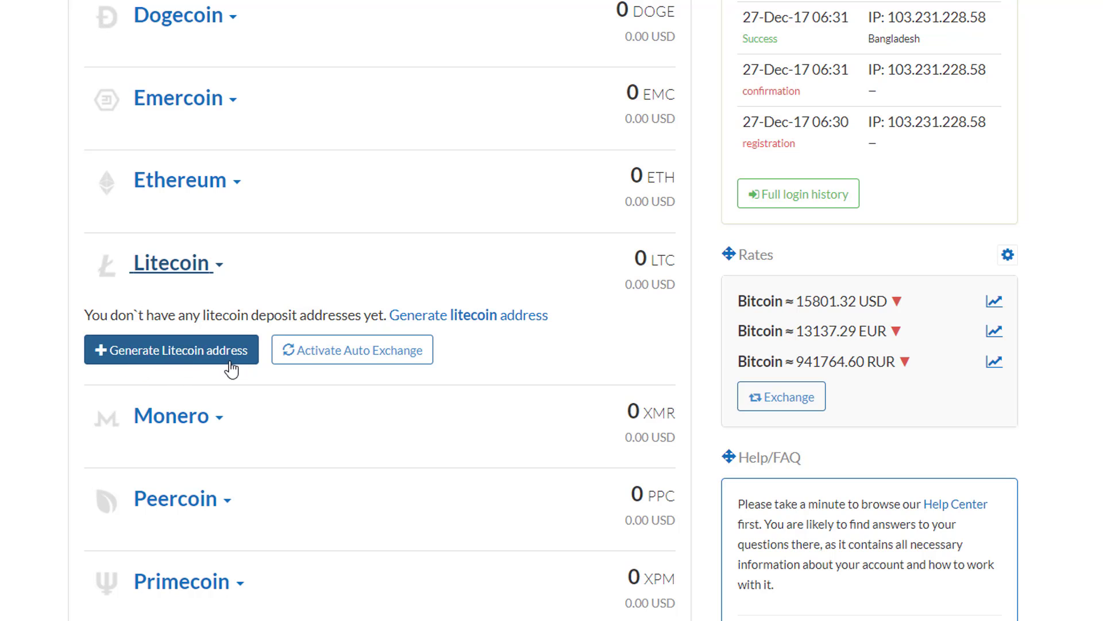
click(219, 349)
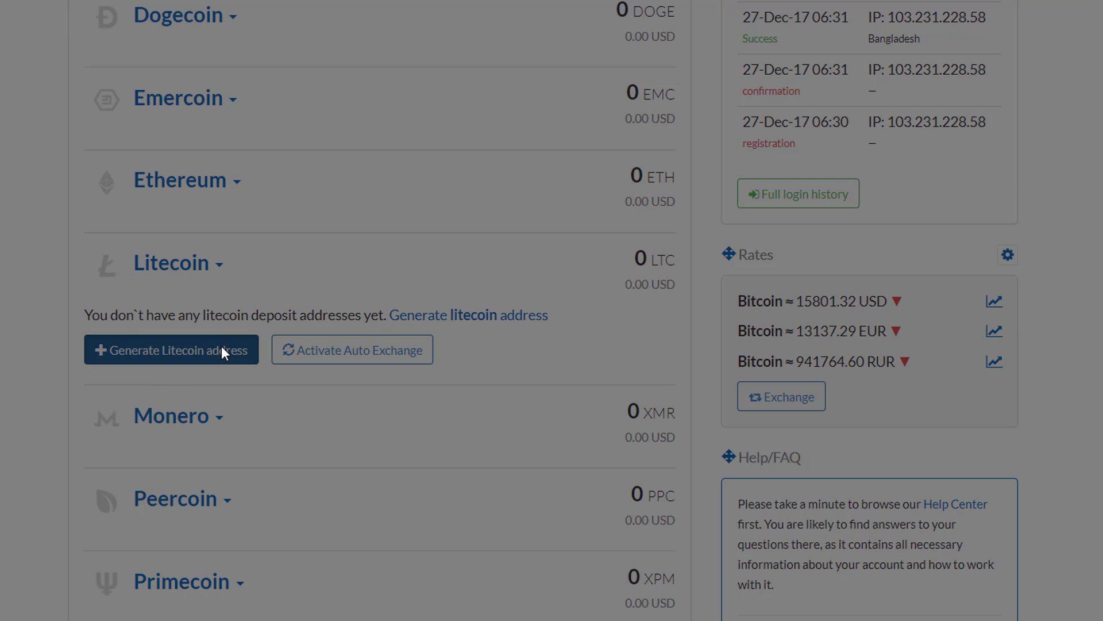
click(463, 126)
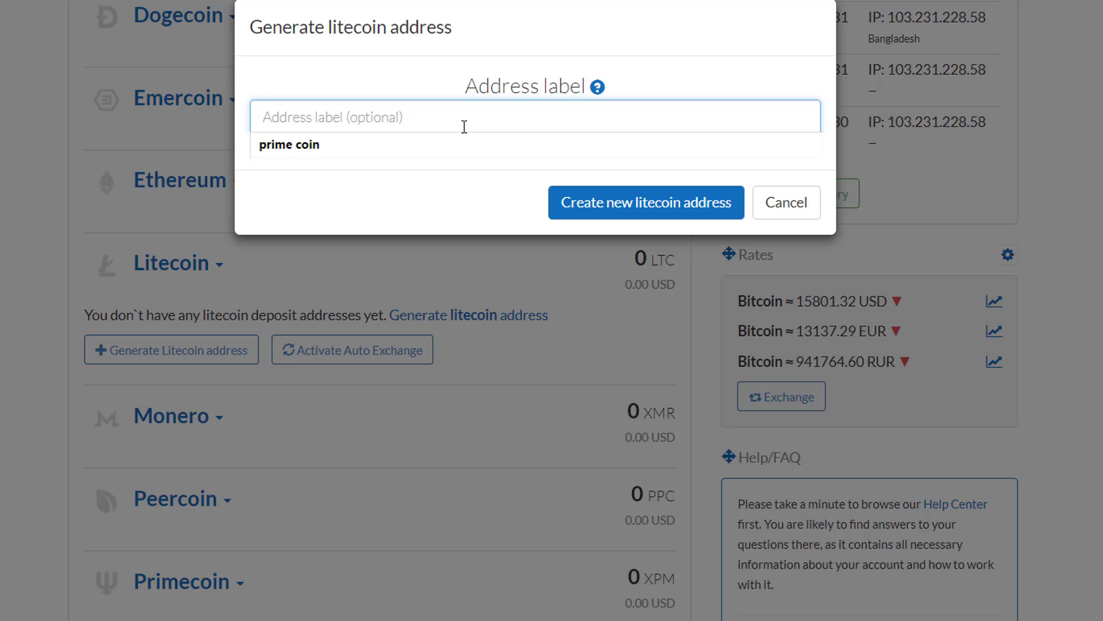
text(litecoin)
key(ctrl+a)
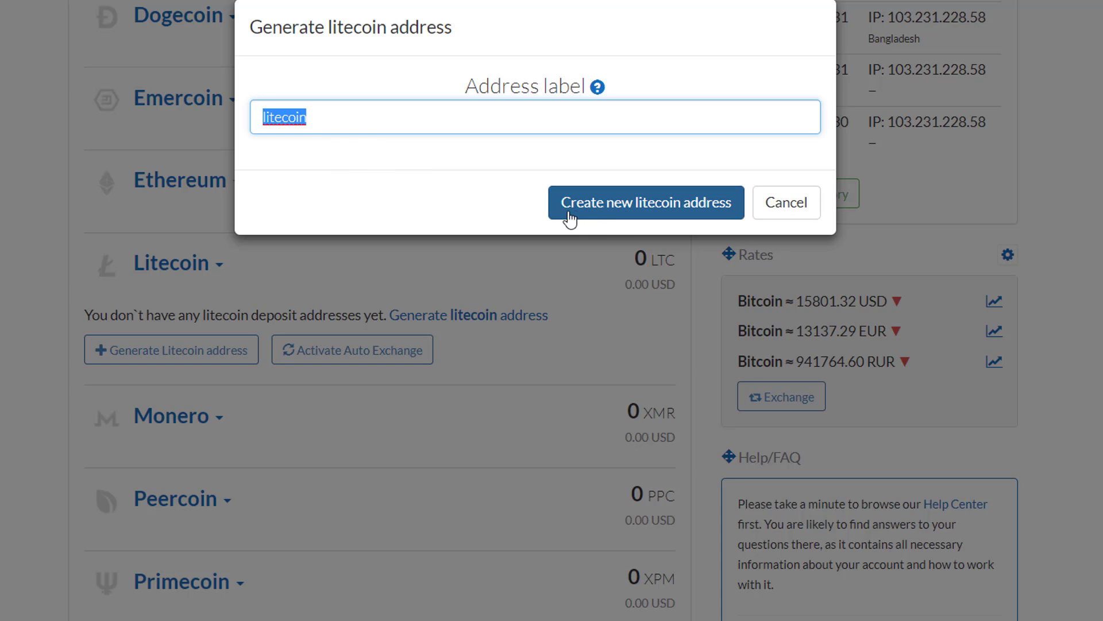
click(603, 218)
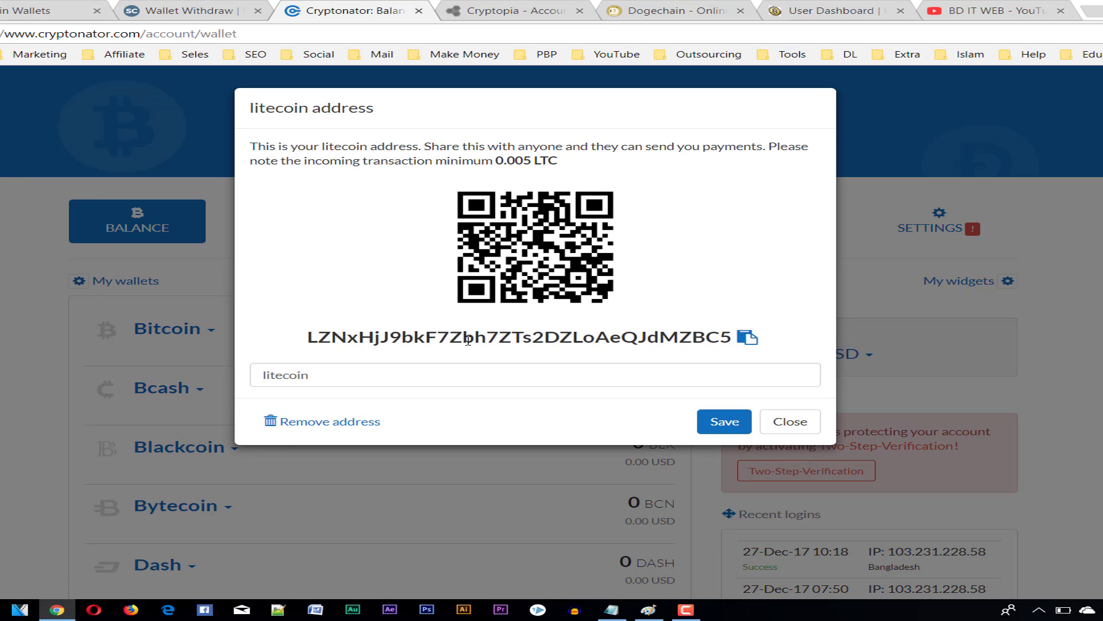
Select and copy the new litecoin address, and highlight the cryptonator domain in the page address
double_click(455, 341)
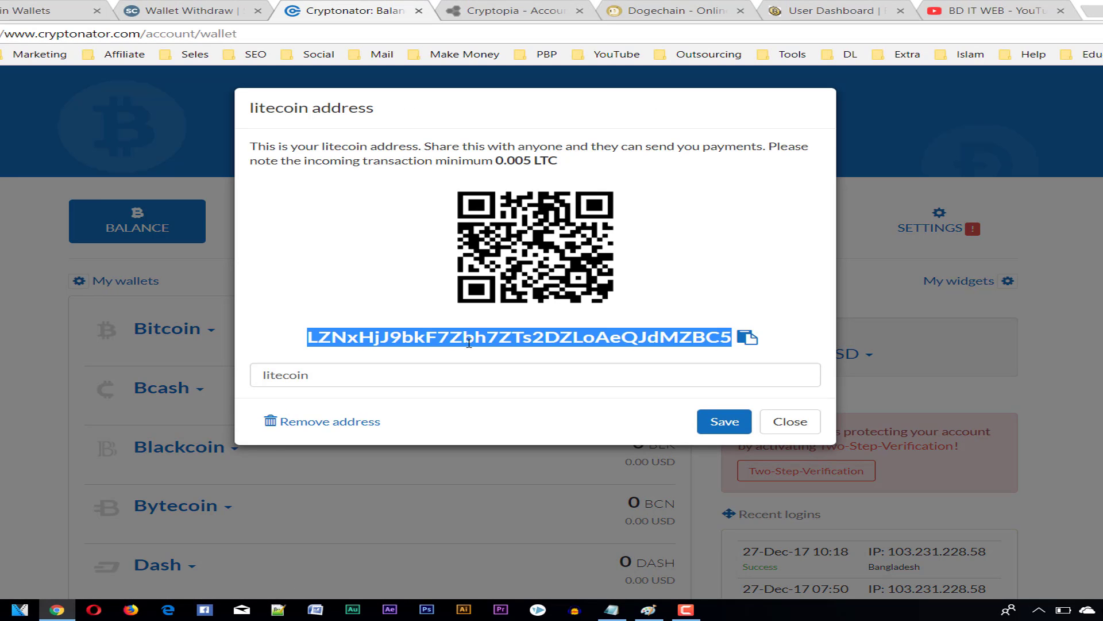
right_click(465, 336)
click(526, 345)
right_click(593, 345)
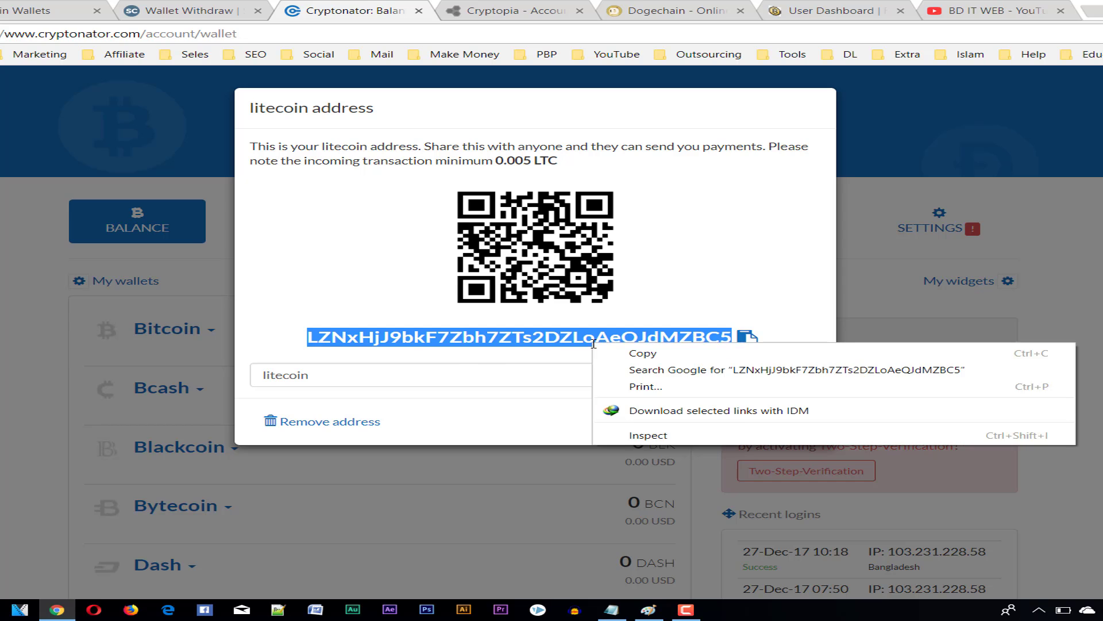
click(632, 355)
right_click(608, 338)
click(641, 352)
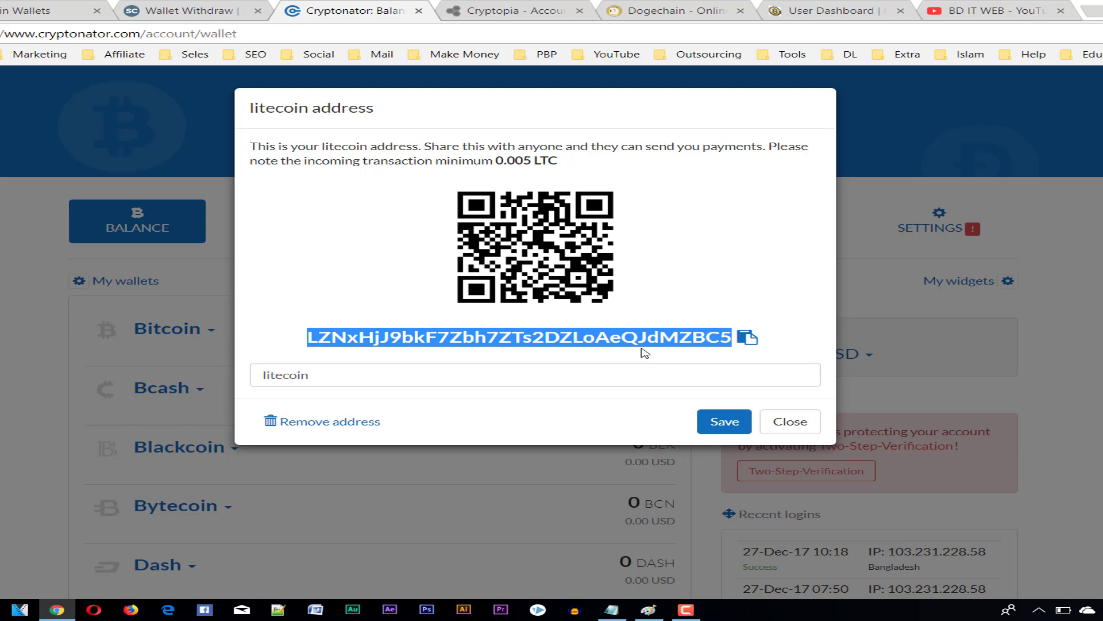
double_click(55, 35)
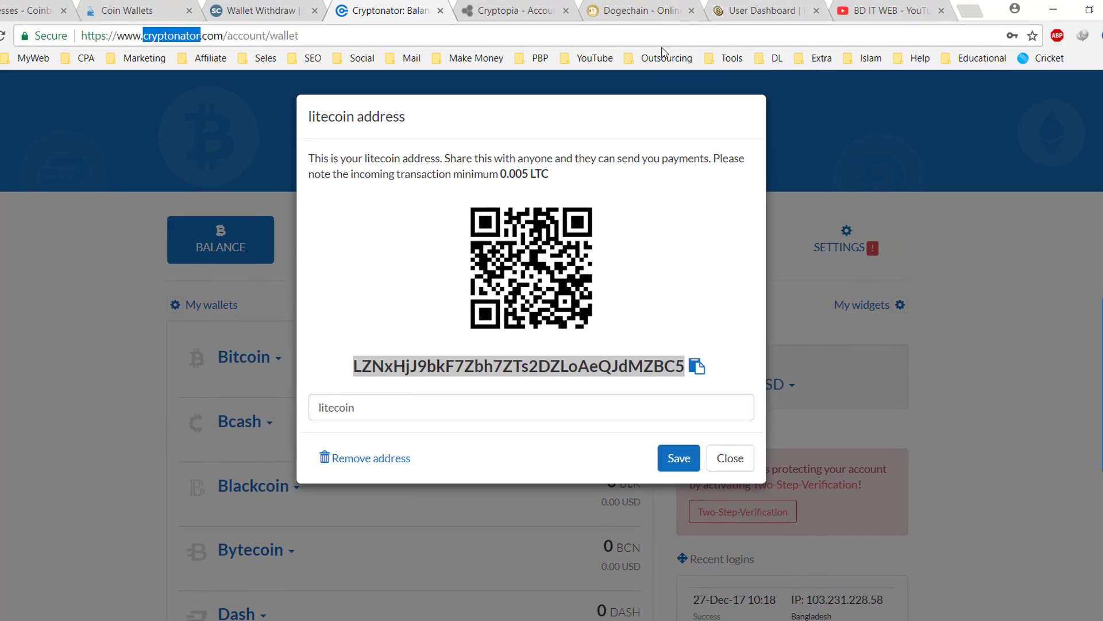
View the Faucet Hub dashboard and compare it with the SpectroCoin withdraw page
click(732, 16)
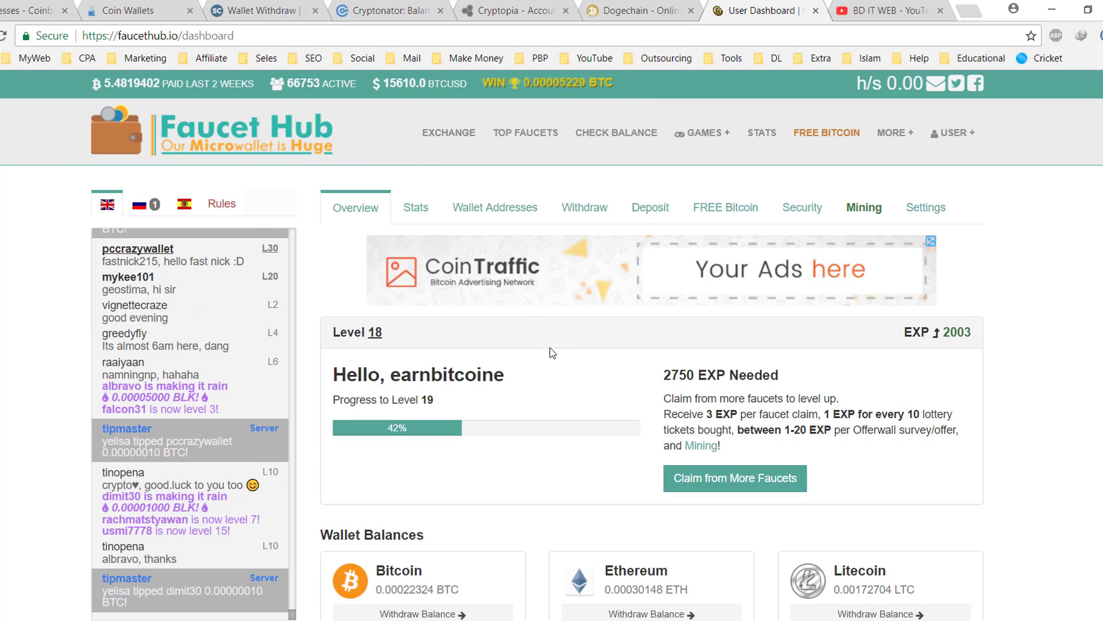
click(391, 10)
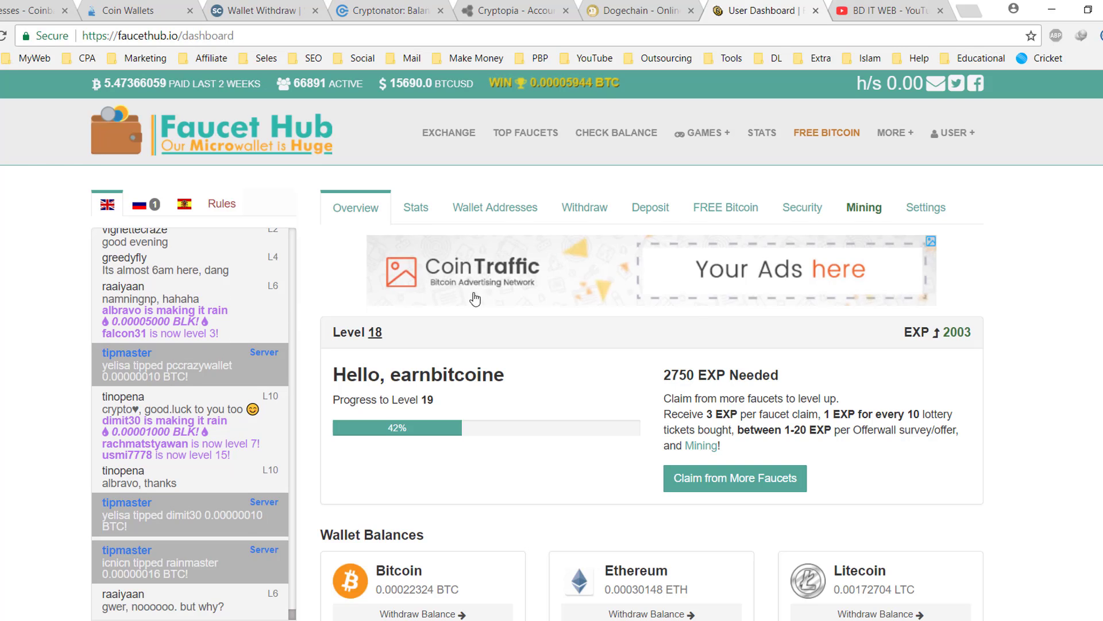
scroll(465, 379, down, 4)
scroll(440, 339, up, 4)
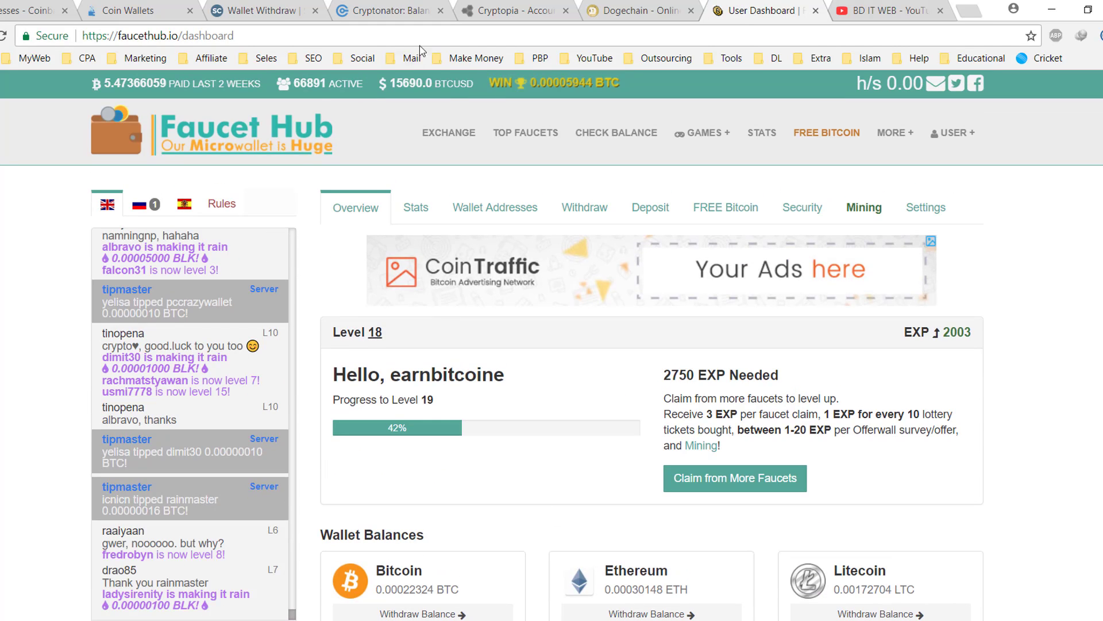
click(288, 7)
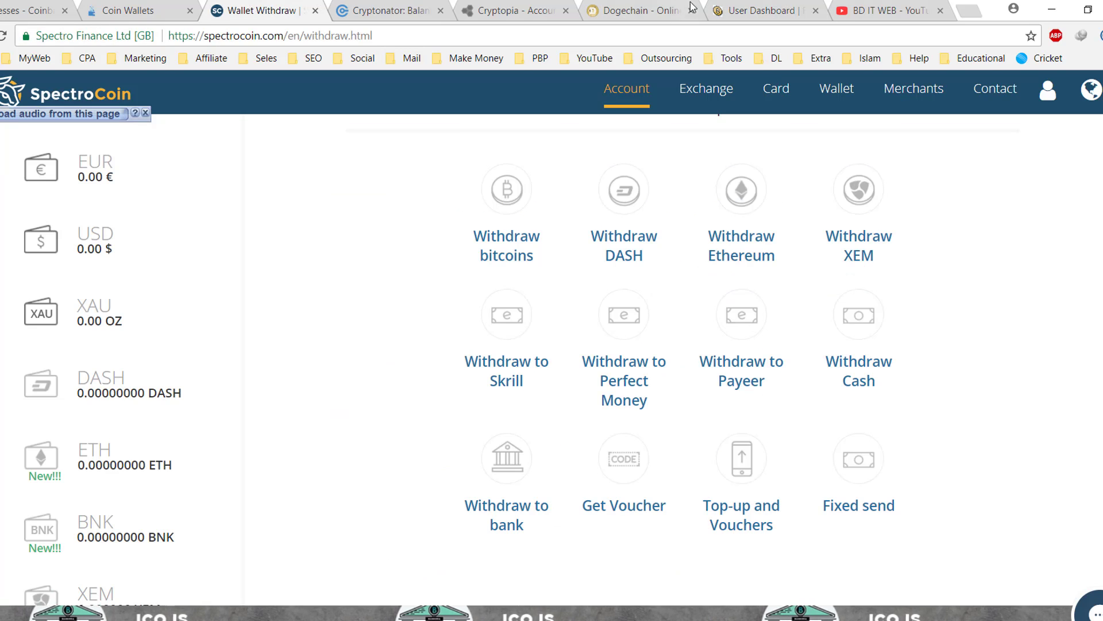
click(764, 11)
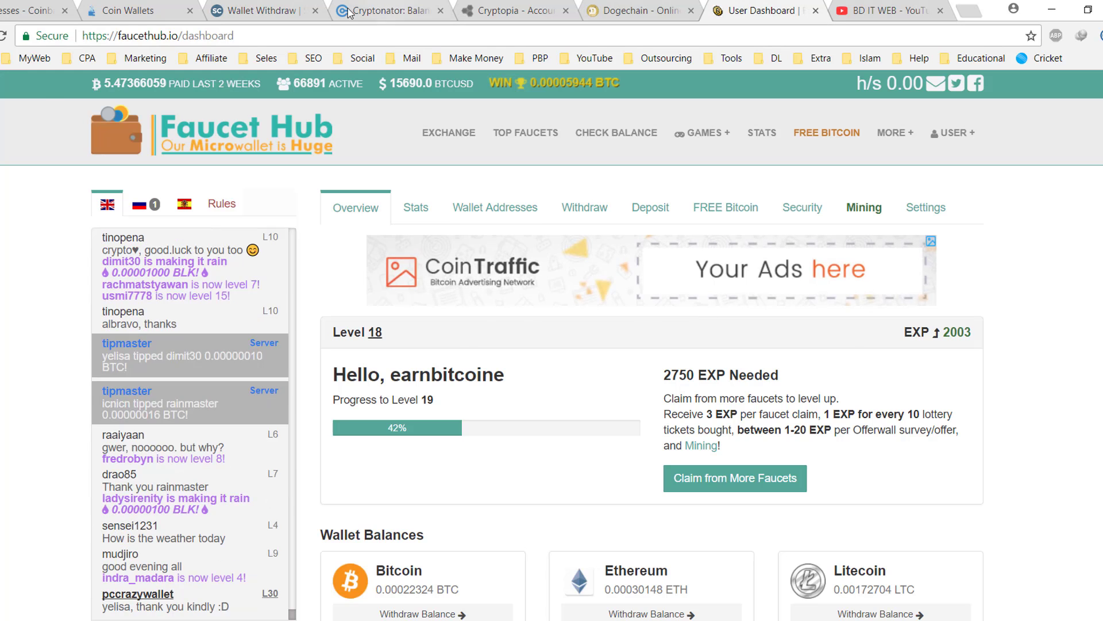
Look over the SpectroCoin wallet list again and return to the Cryptonator wallets
click(252, 10)
scroll(190, 247, down, 8)
scroll(175, 211, up, 7)
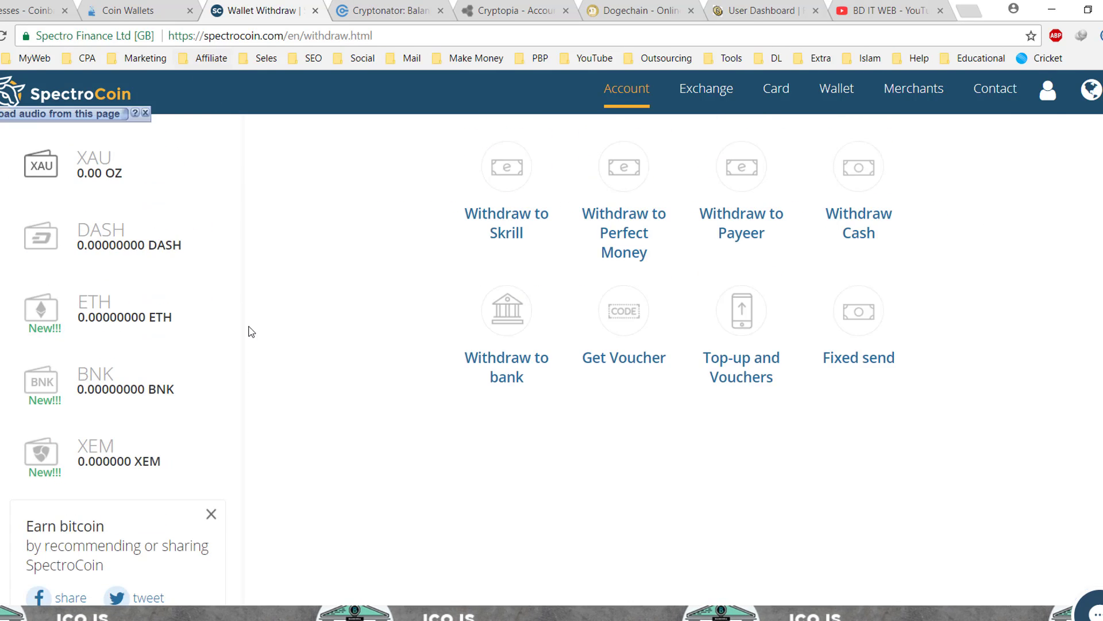
key(ctrl+Tab)
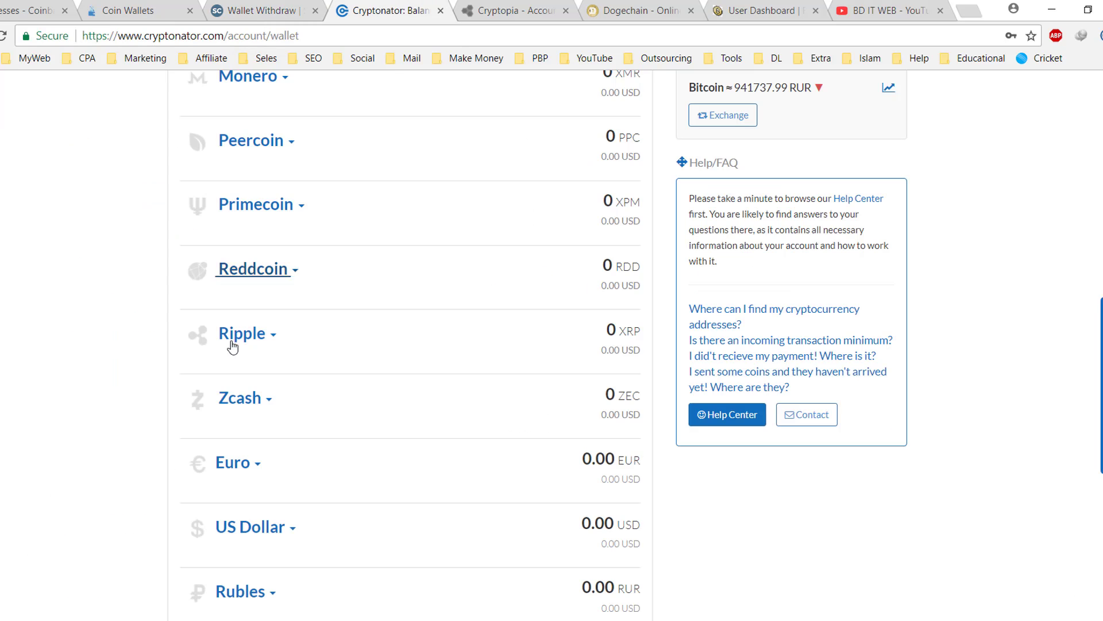
Look through the full list of coins supported on the CoinPayments Coin Wallets page
click(154, 10)
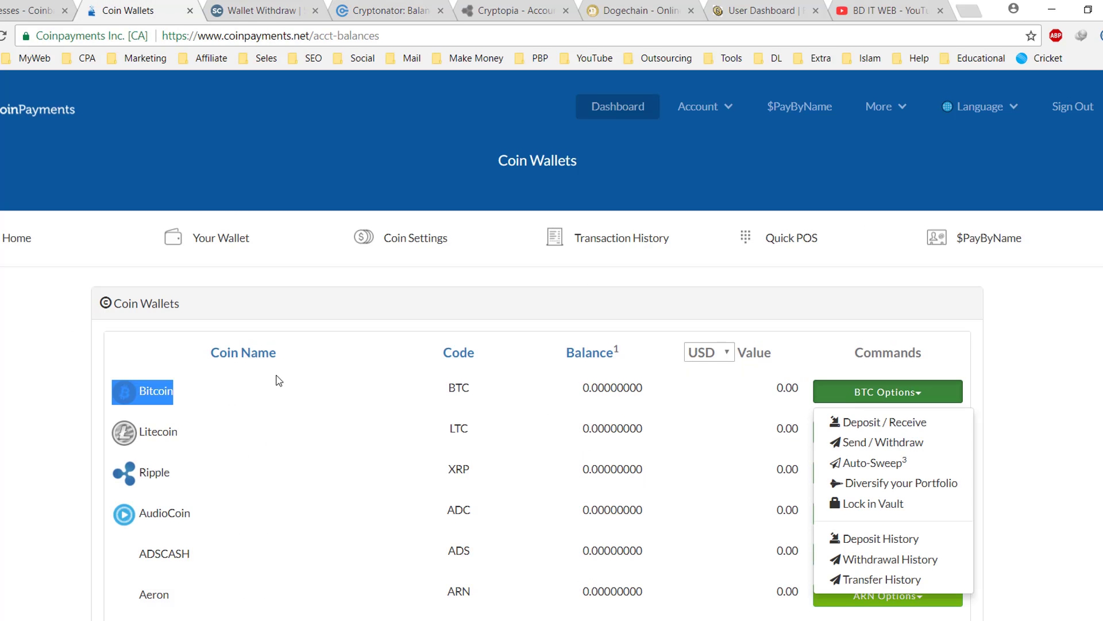
scroll(279, 390, down, 20)
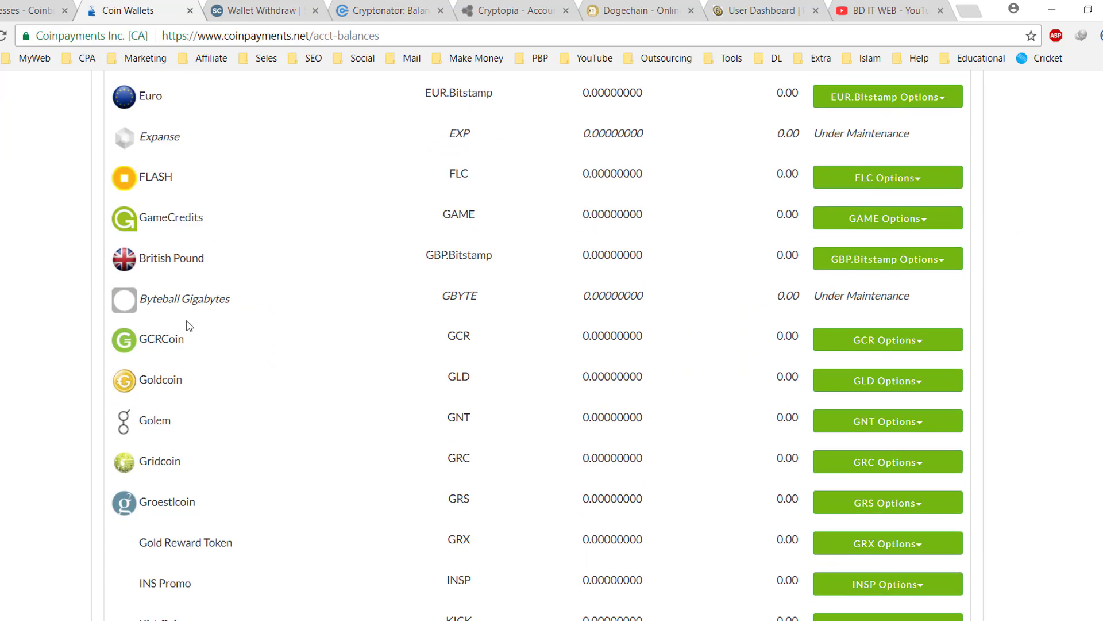
scroll(193, 323, down, 20)
scroll(155, 395, down, 12)
scroll(241, 369, up, 10)
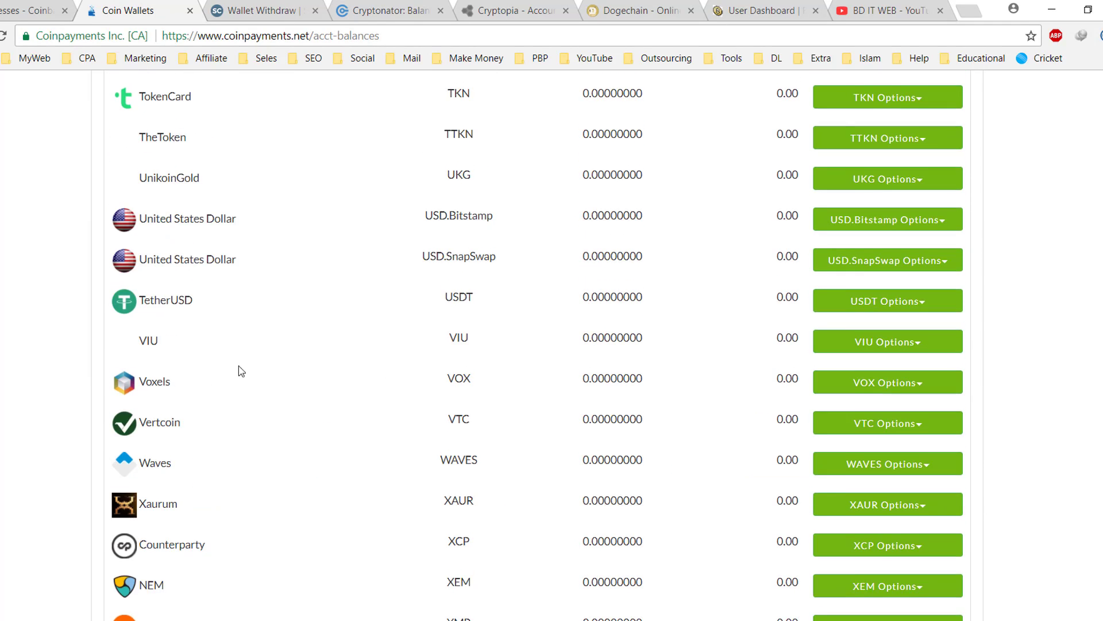
scroll(242, 368, down, 8)
scroll(187, 363, up, 8)
Revisit the Cryptonator wallet list and switch to the Cryptopia Balances page
click(379, 10)
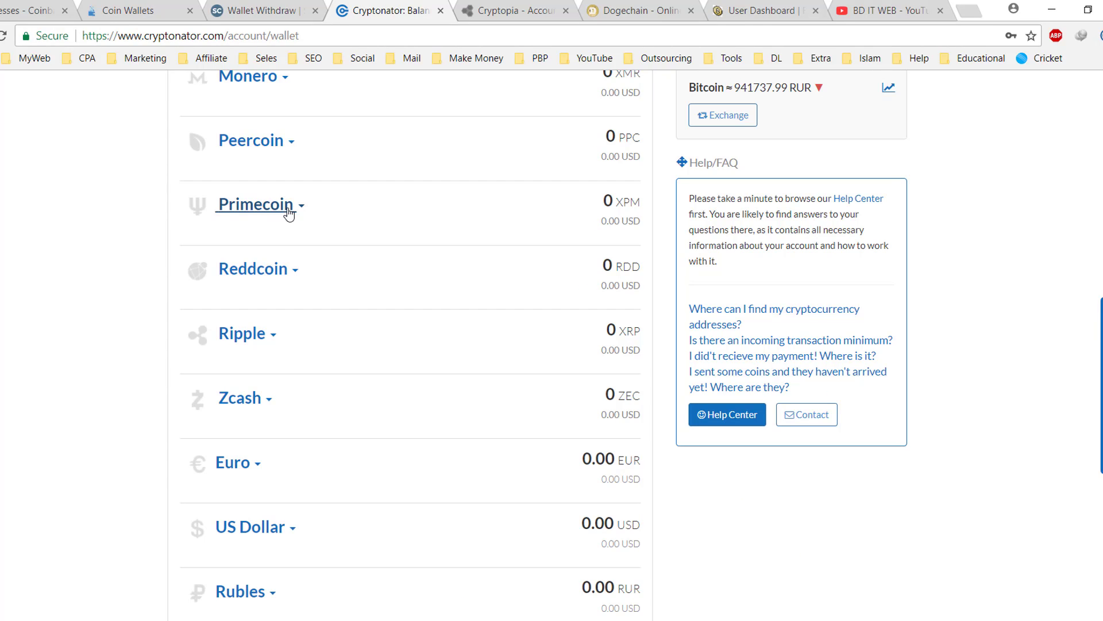
key(ctrl+Tab)
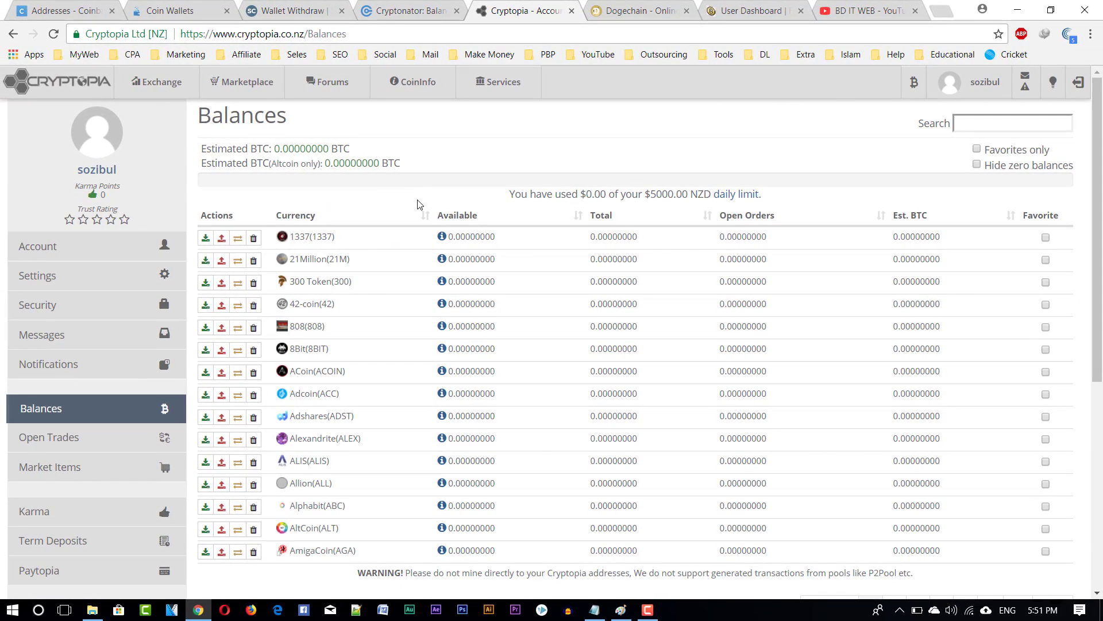
Check the Cryptopia entry in the Paint wallet diagram and view pages 2 and 38 of the Cryptopia balances list
key(alt+Tab)
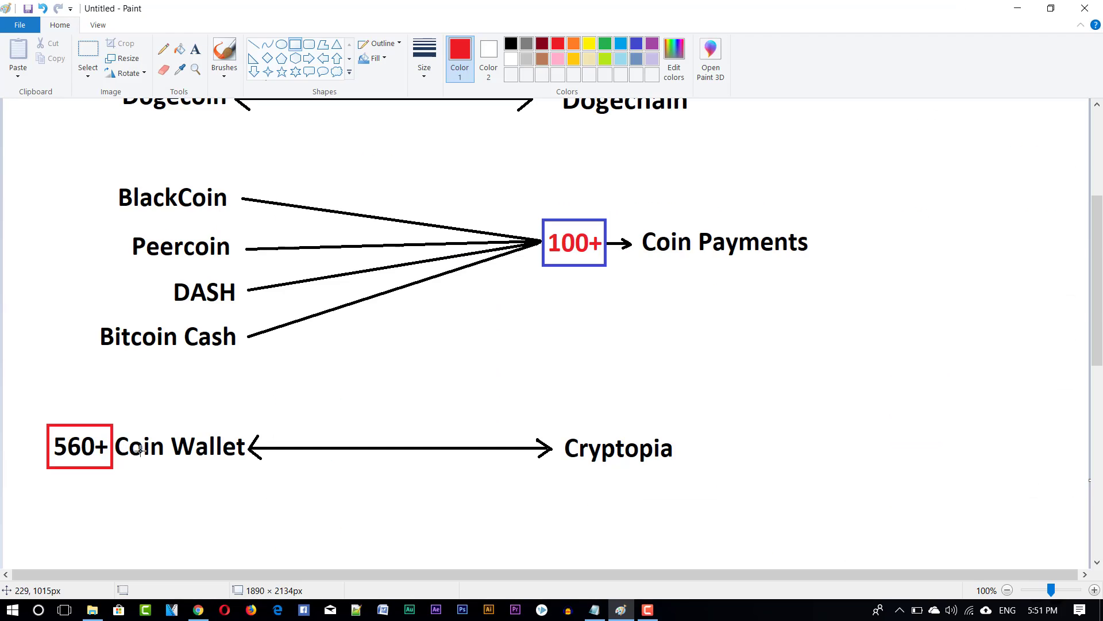
click(1017, 6)
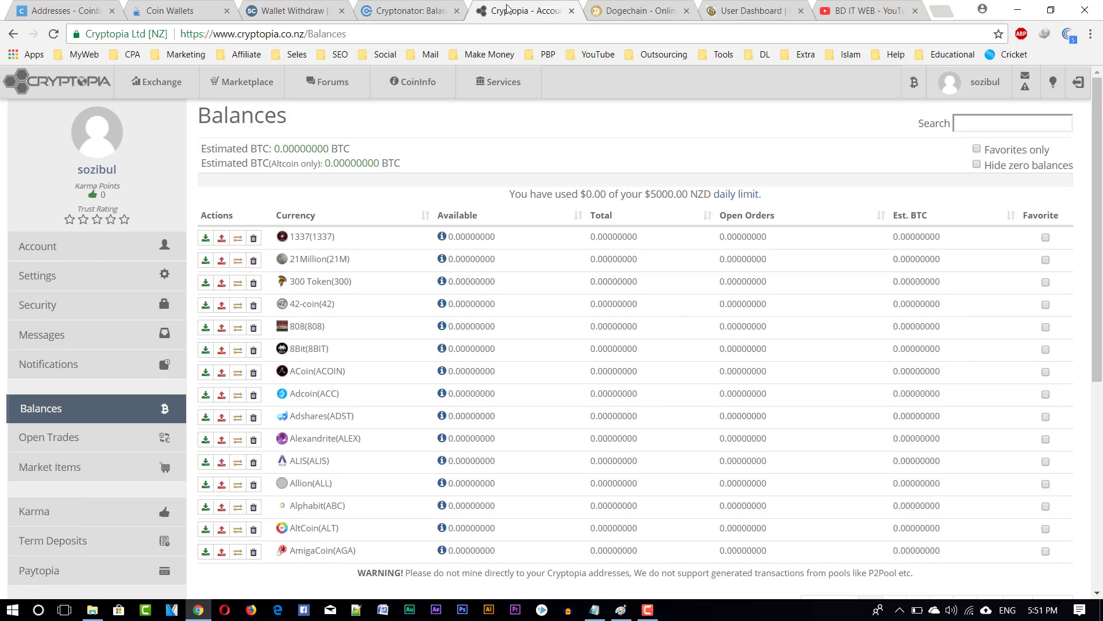
scroll(385, 281, down, 1)
click(909, 540)
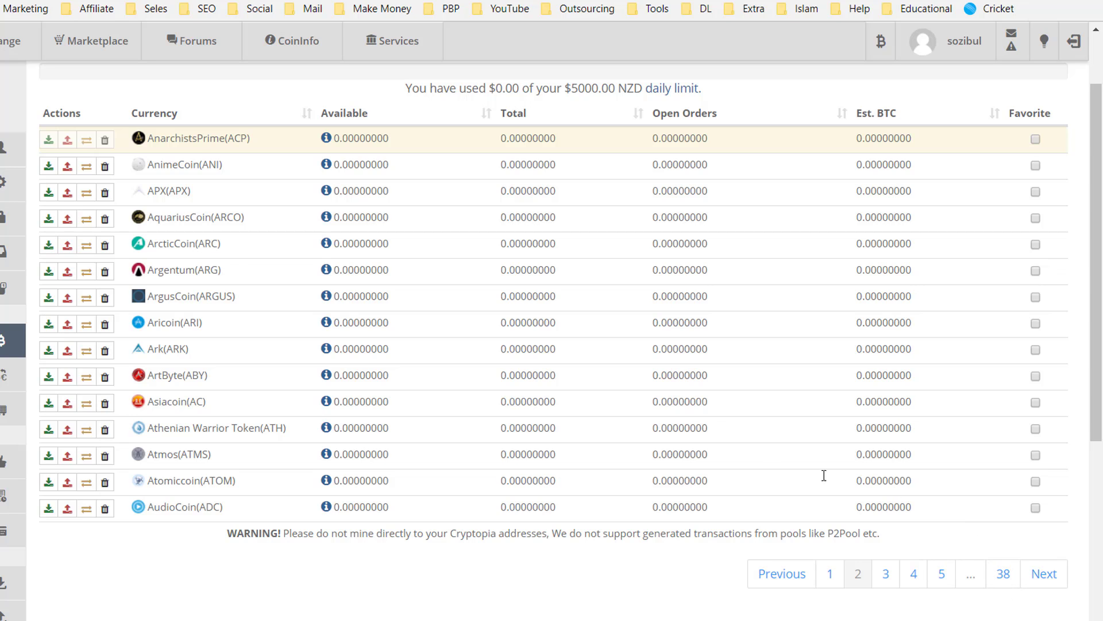
click(999, 574)
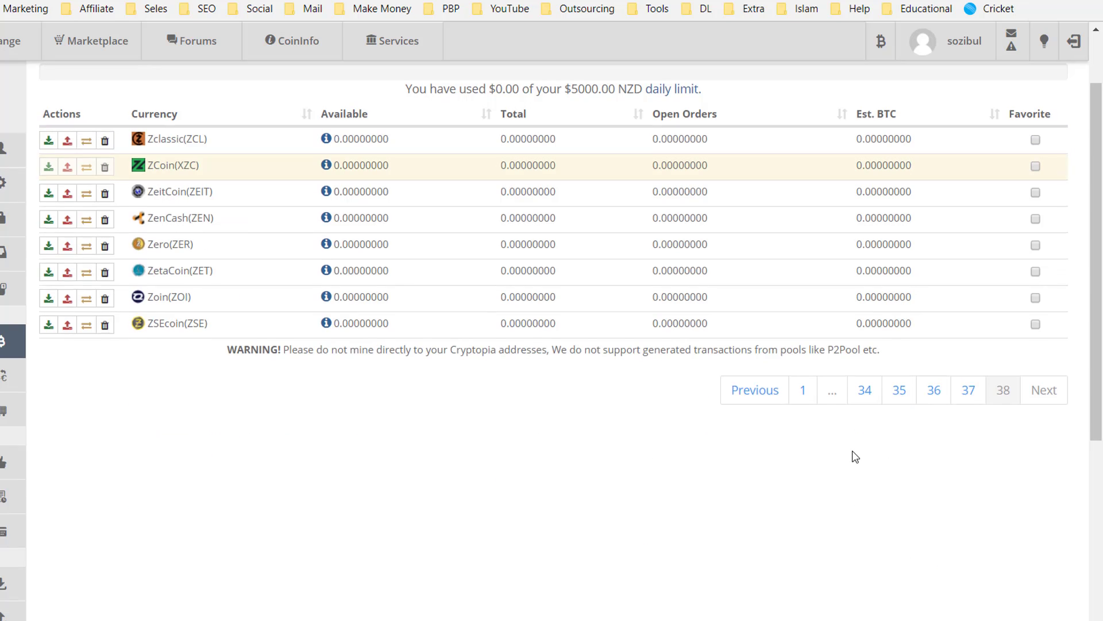
Search the Cryptopia balances list for "dash"
scroll(862, 448, up, 1)
click(972, 92)
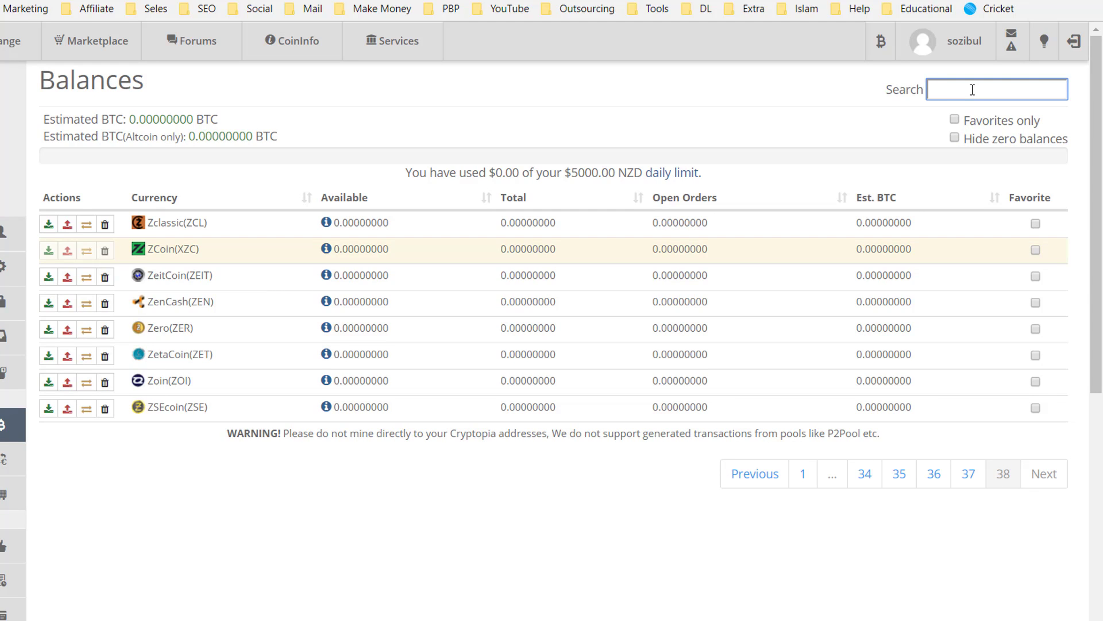
text(dash)
Replace the balances search term with "liteco" and open the deposit option for Litecoin (LTC)
double_click(936, 89)
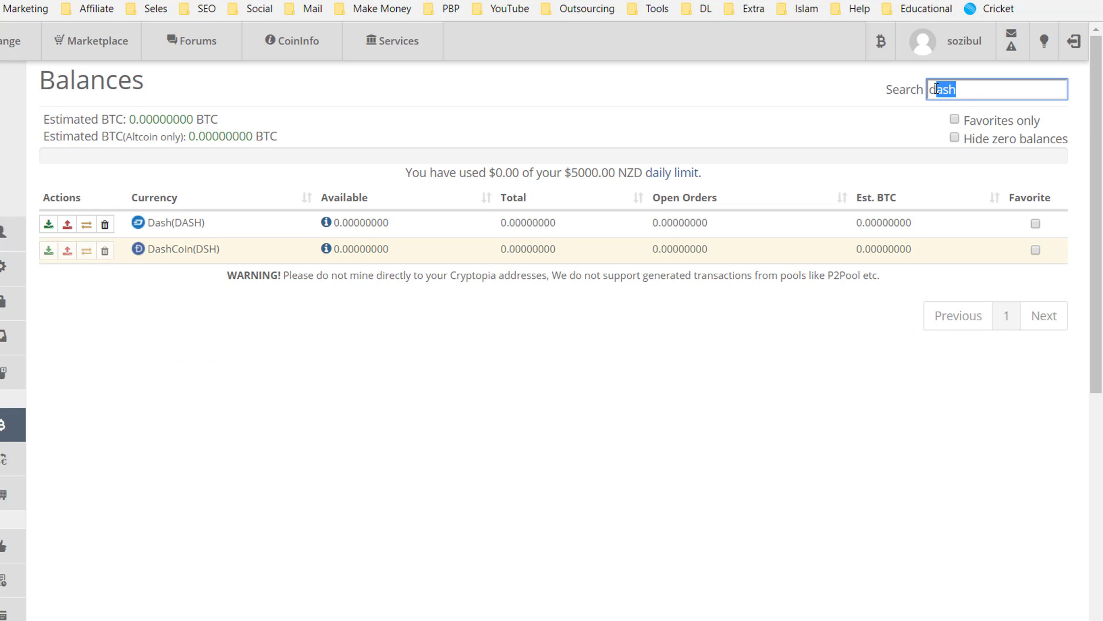
drag(936, 89, 289, 158)
text(li)
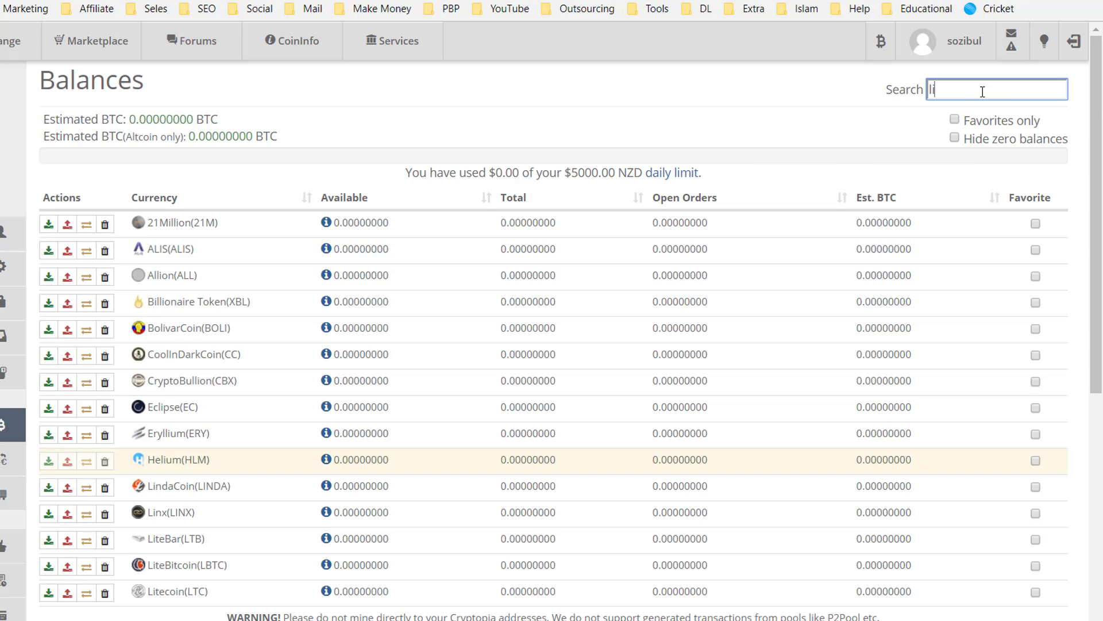
text(teco)
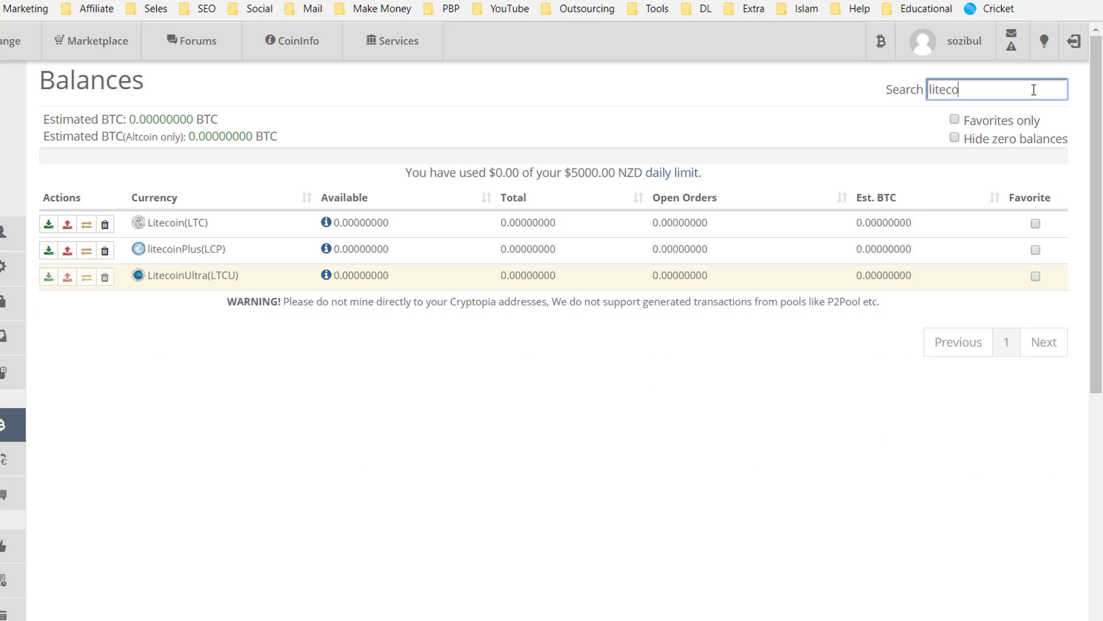
drag(957, 92, 940, 94)
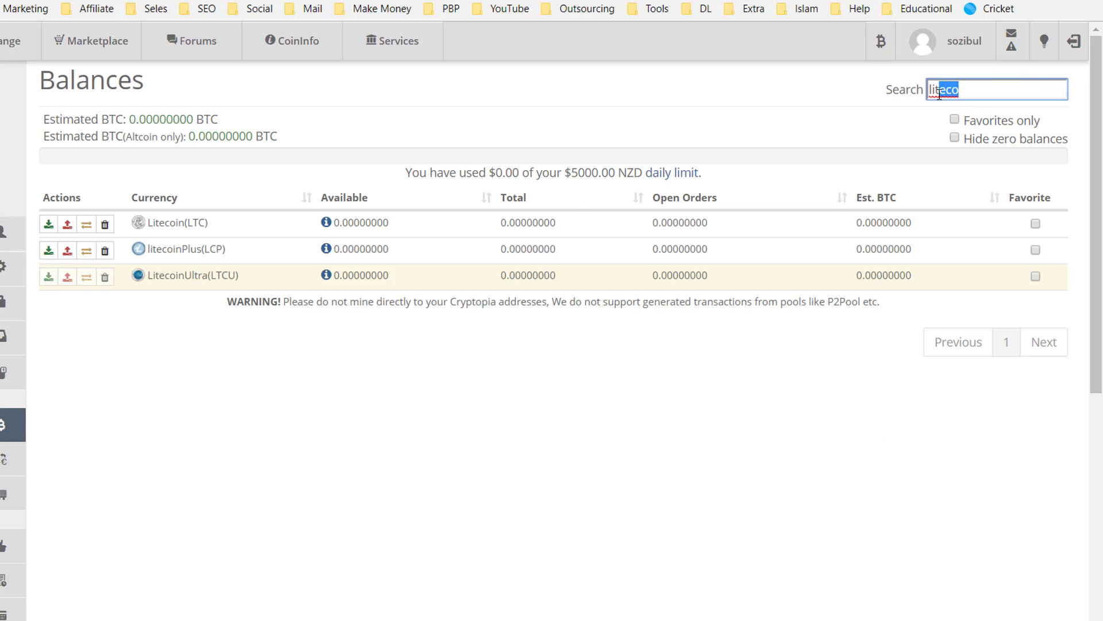
click(999, 90)
click(49, 226)
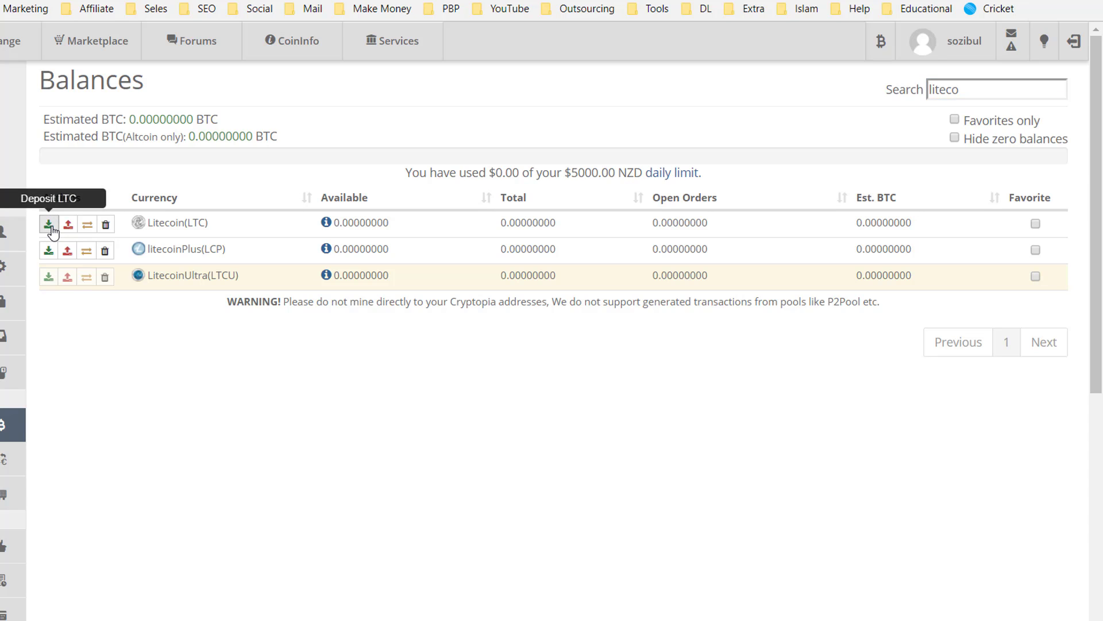